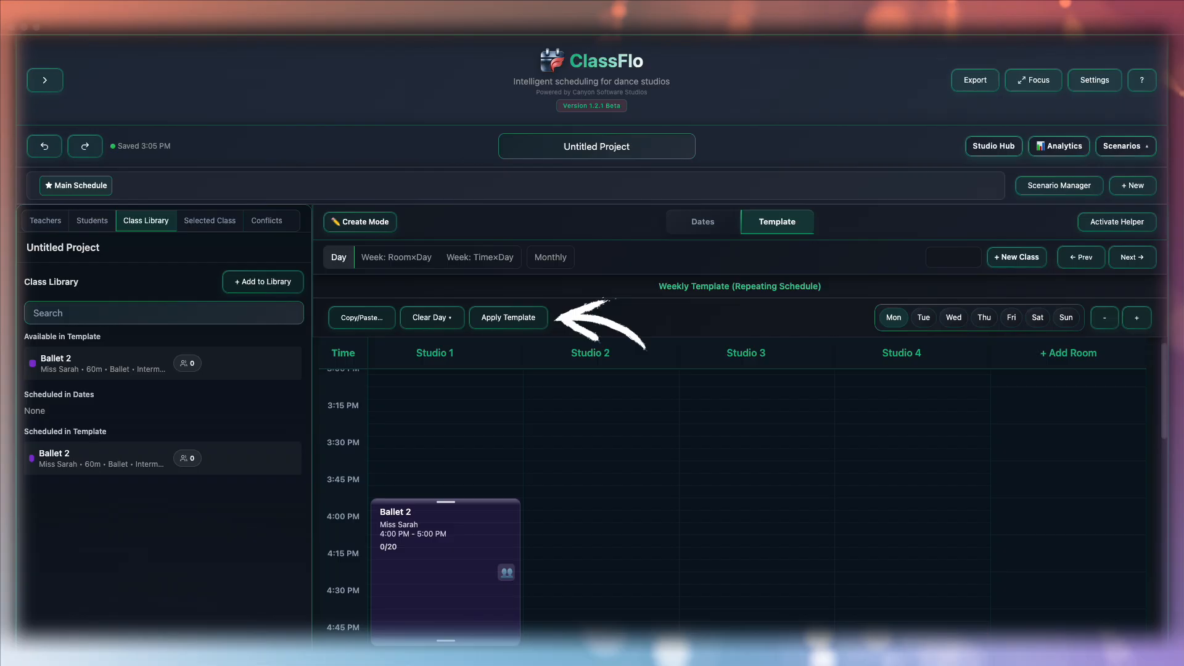
Step: Apply the weekly template to the dated schedule for 12 weeks
click(521, 320)
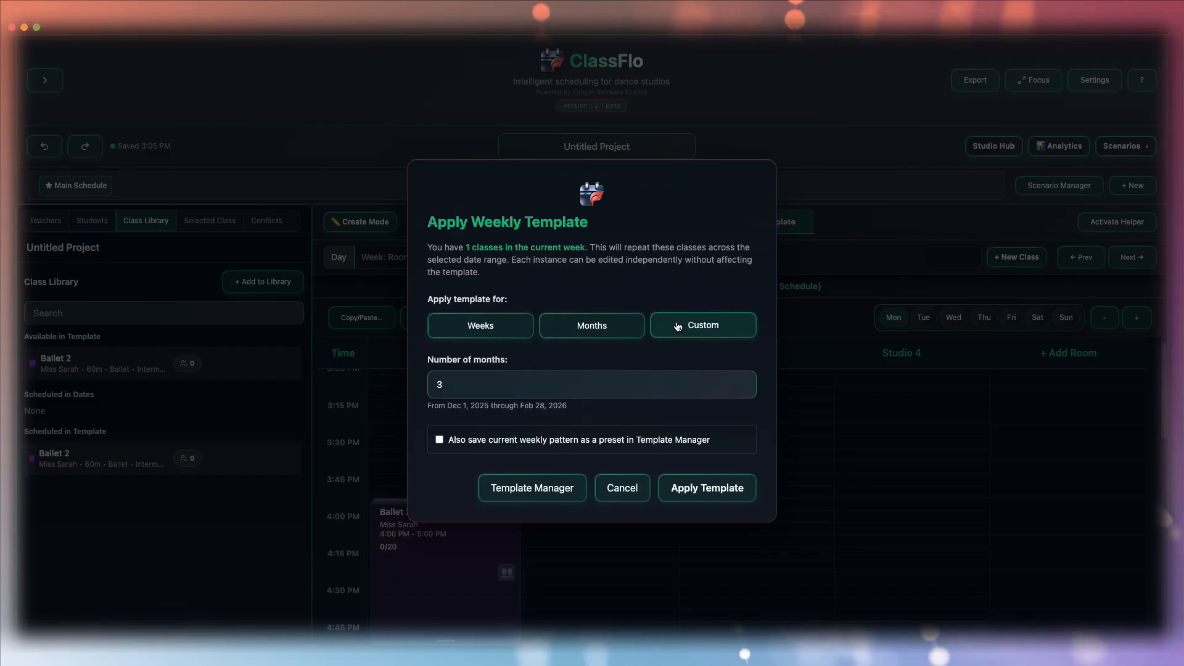
click(673, 326)
click(587, 304)
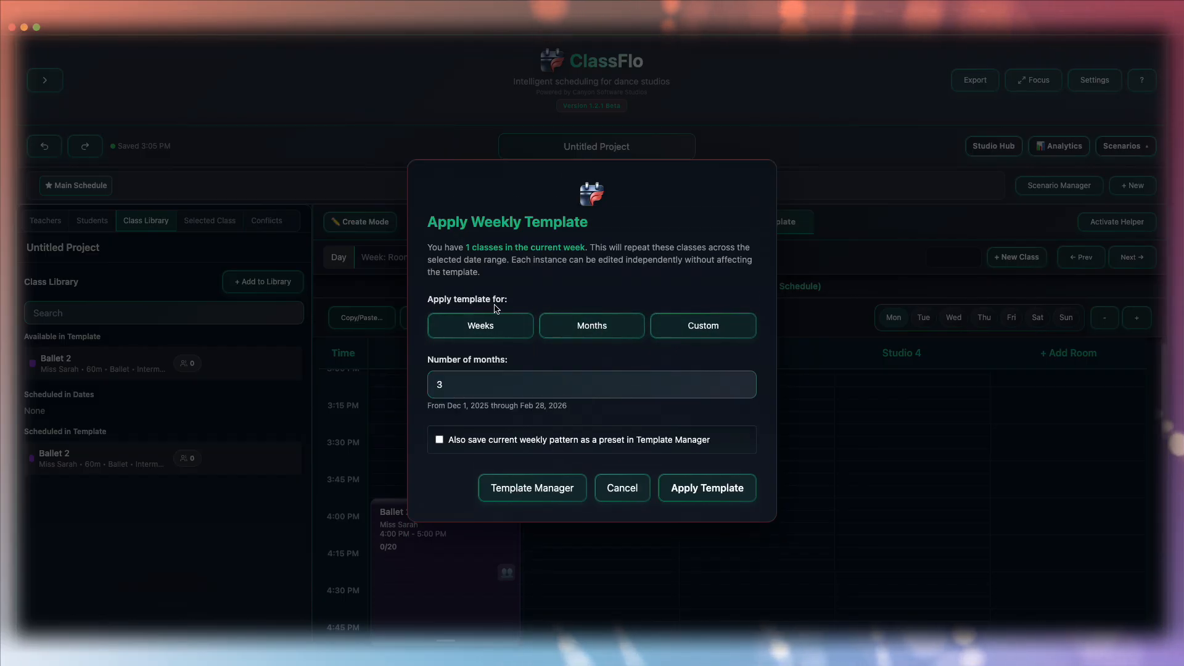
click(477, 330)
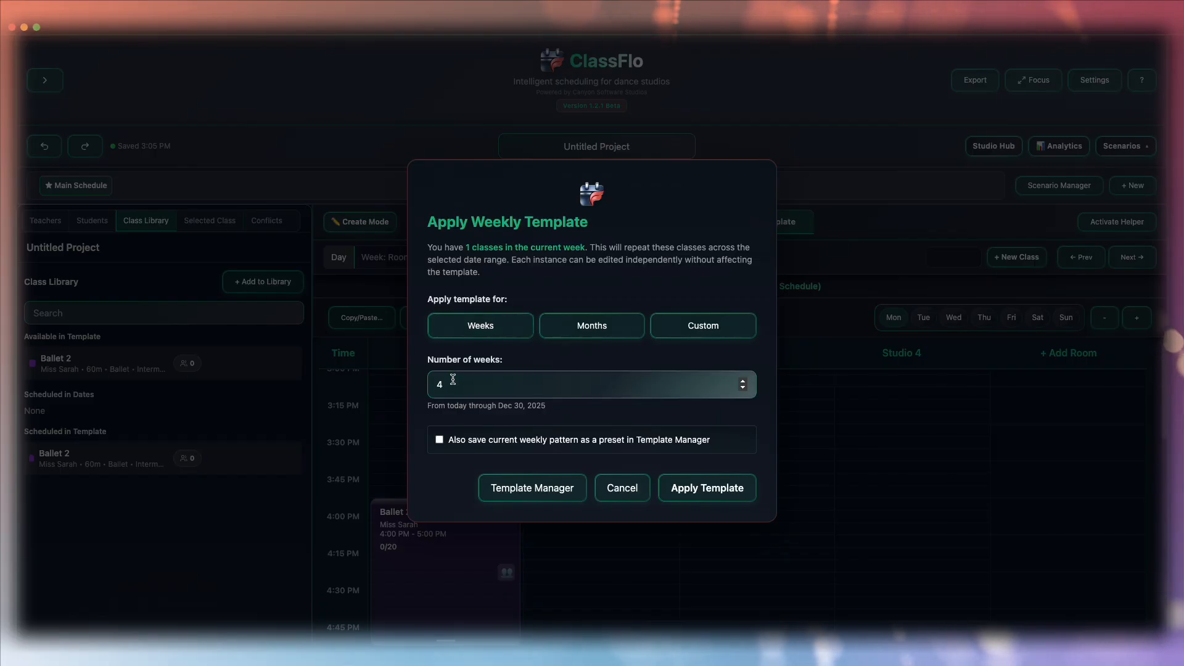
double_click(611, 377)
text(12)
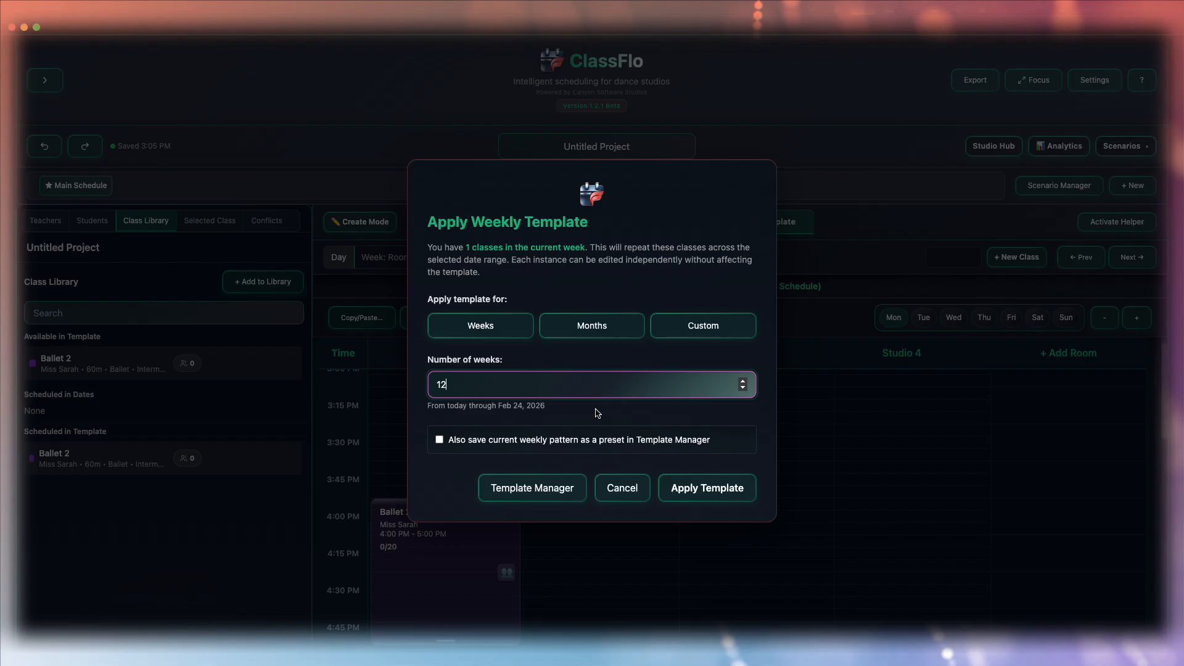
click(695, 486)
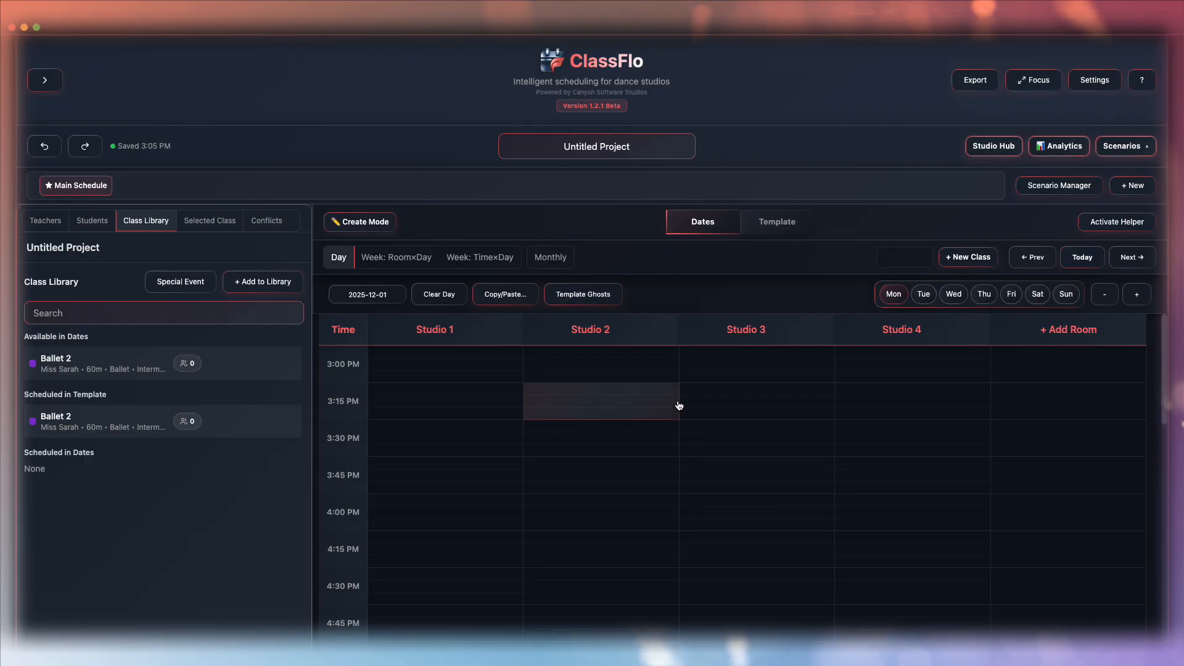
Step: Review the Monday Ballet 2 classes in the monthly calendar from December 2025 through February 2026, and open December 8
click(554, 260)
scroll(736, 426, down, 2)
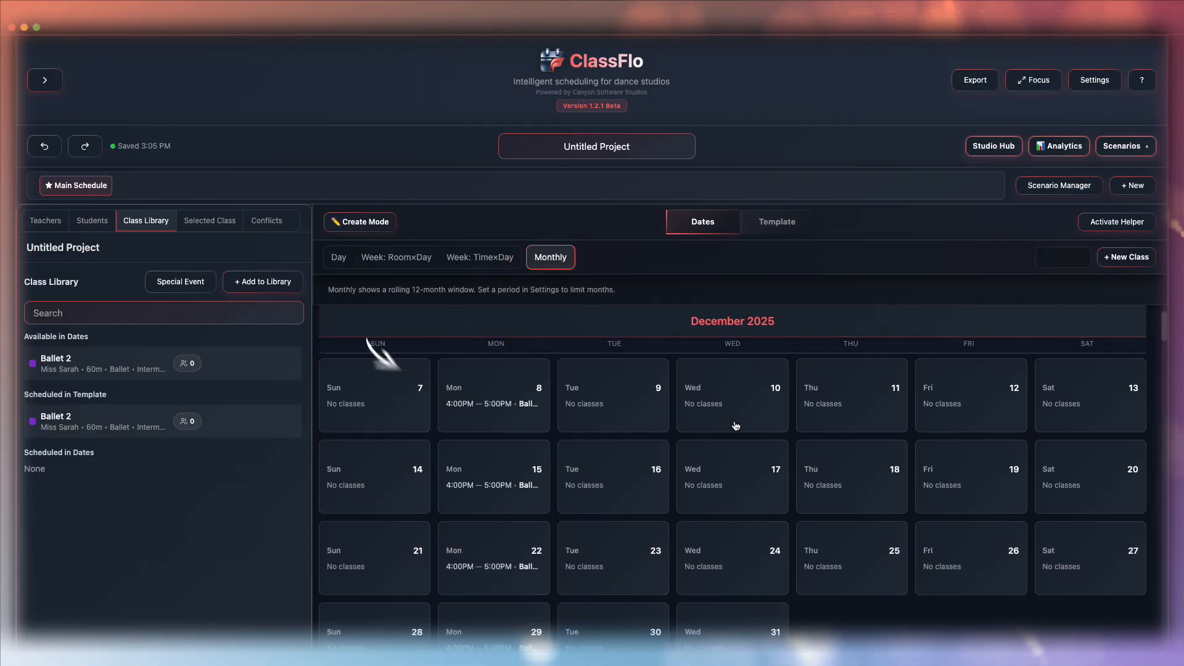
scroll(508, 431, down, 3)
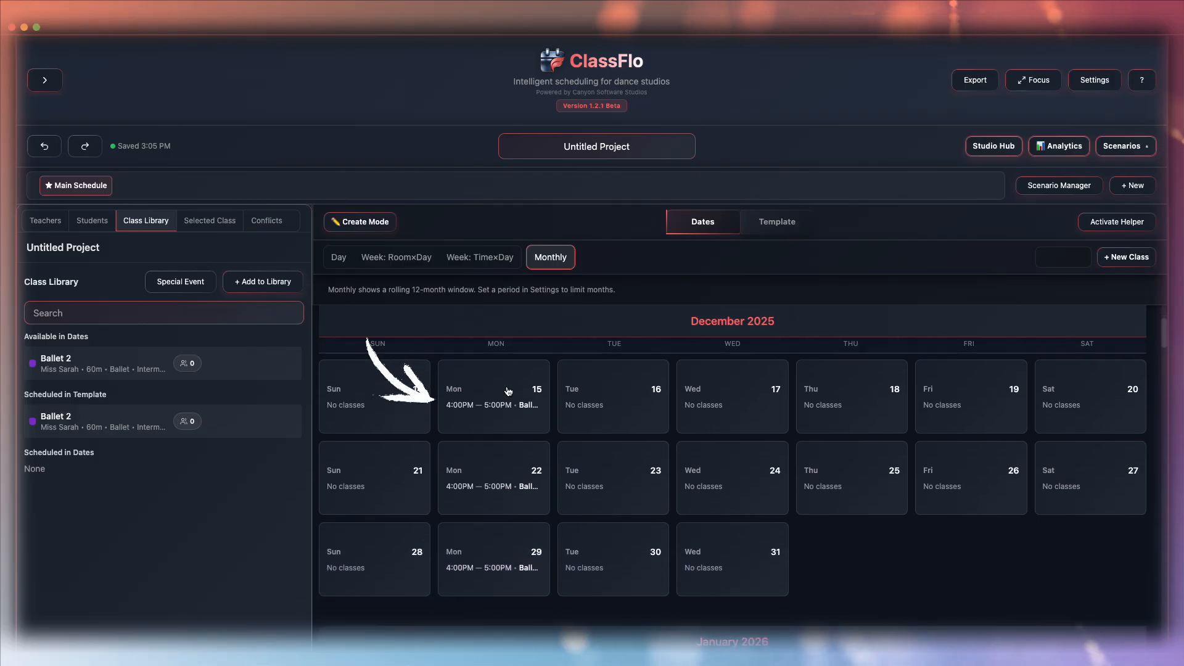
scroll(510, 476, down, 5)
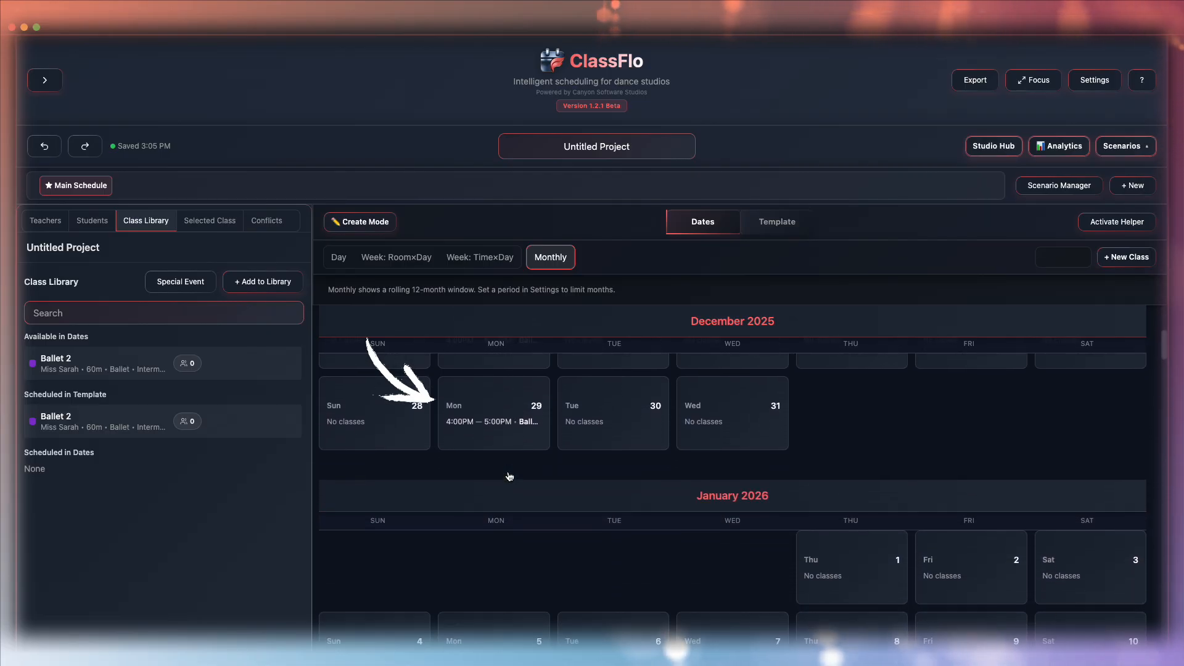
scroll(510, 475, down, 3)
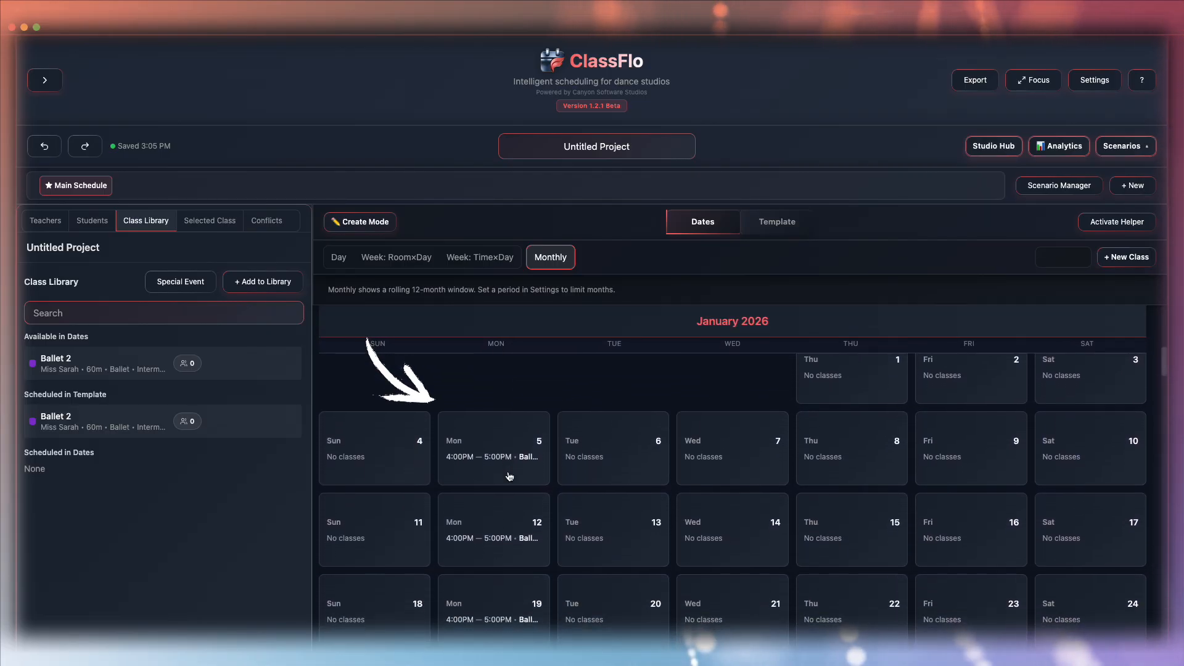
scroll(510, 476, down, 3)
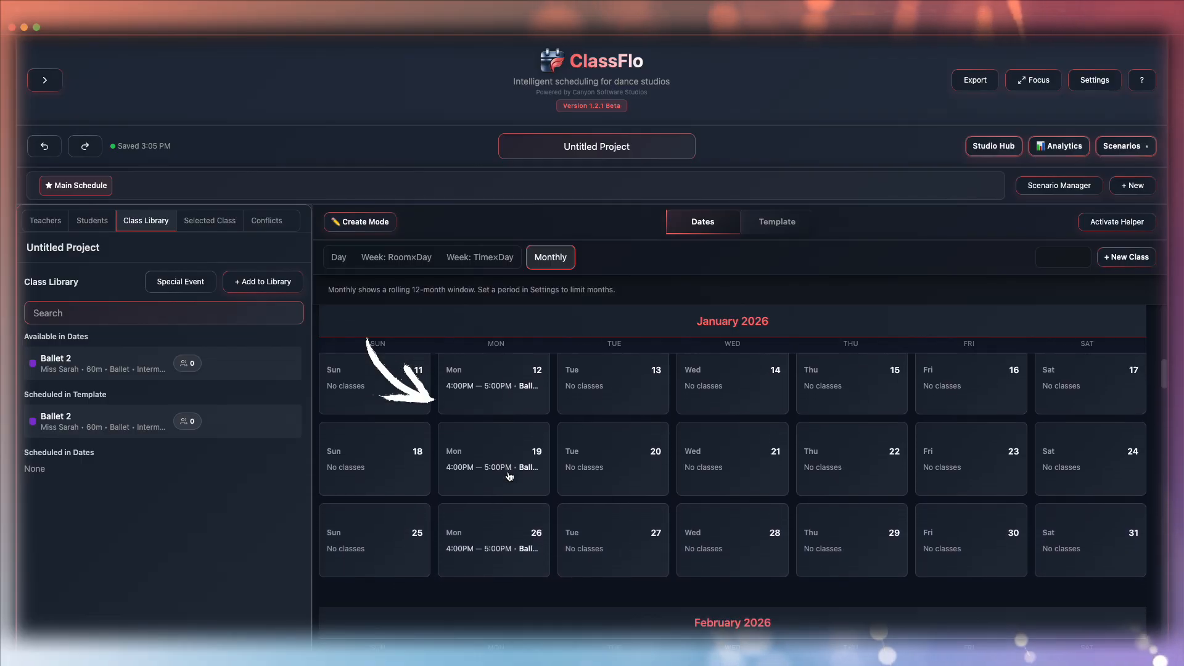
scroll(510, 475, down, 8)
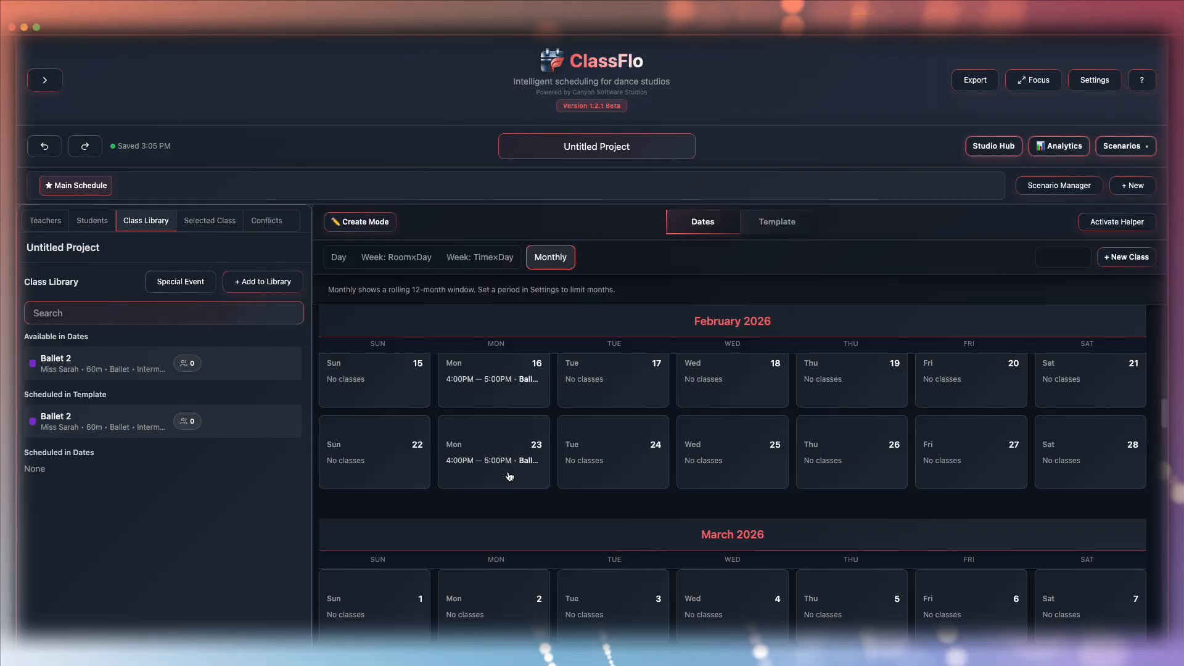
scroll(509, 475, up, 15)
click(509, 476)
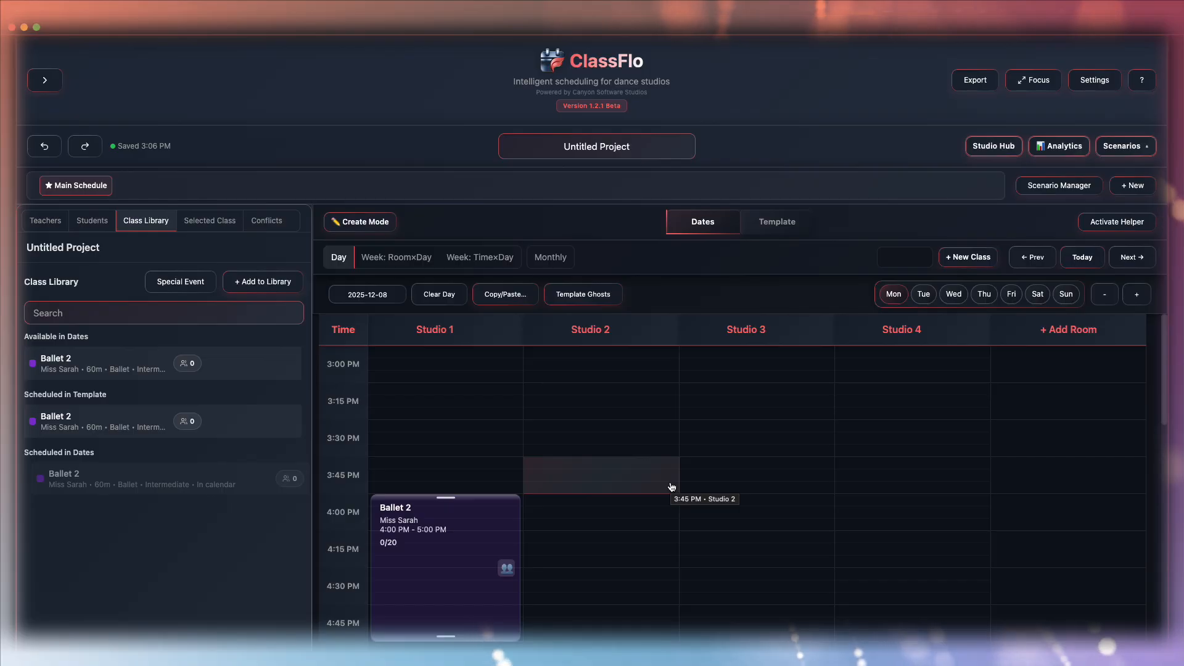
Step: Examine the scheduled Ballet 2 class in the Room×Day and Time×Day week views, the monthly calendar and the December 8 day view
click(393, 259)
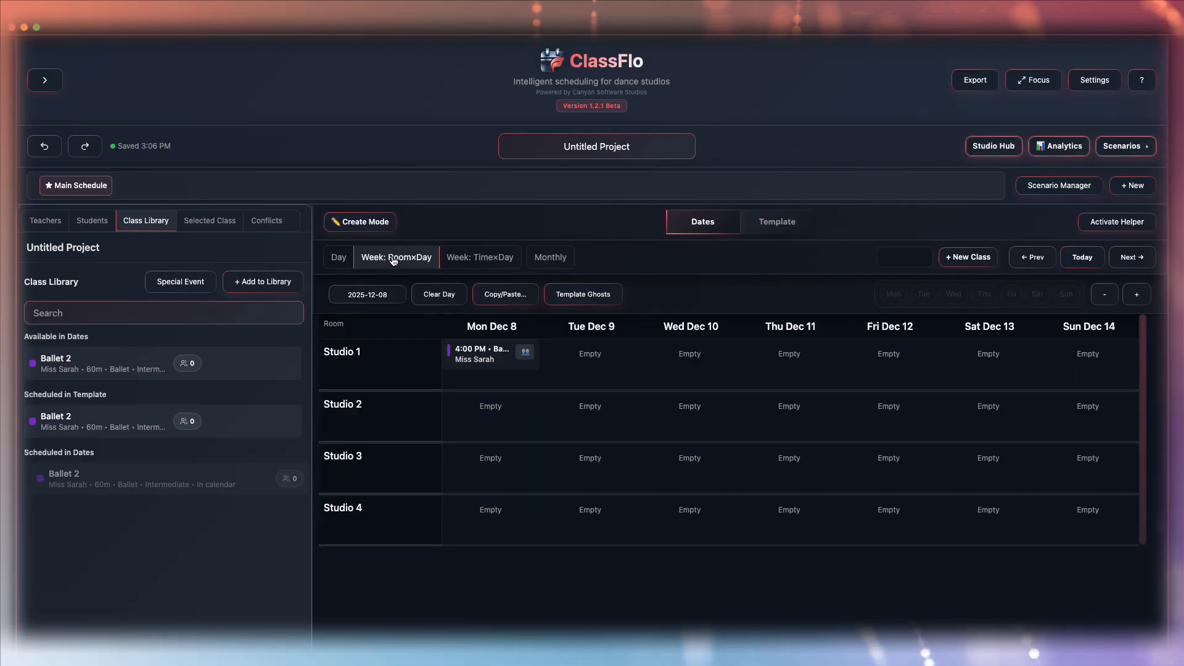
click(480, 262)
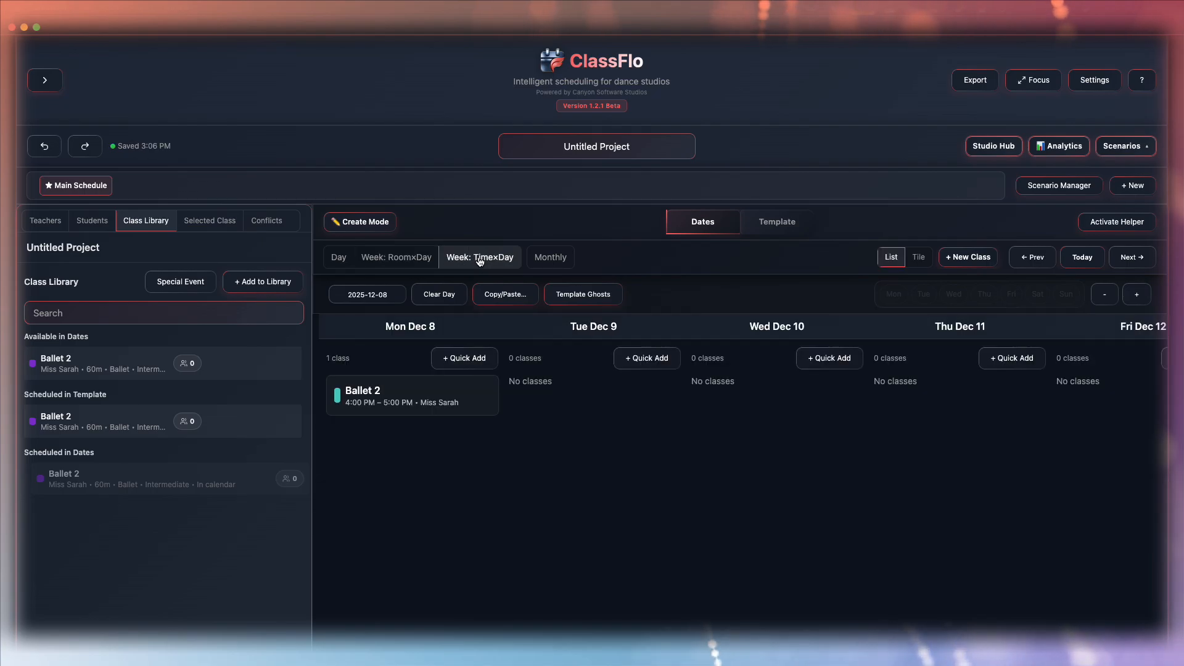
click(558, 263)
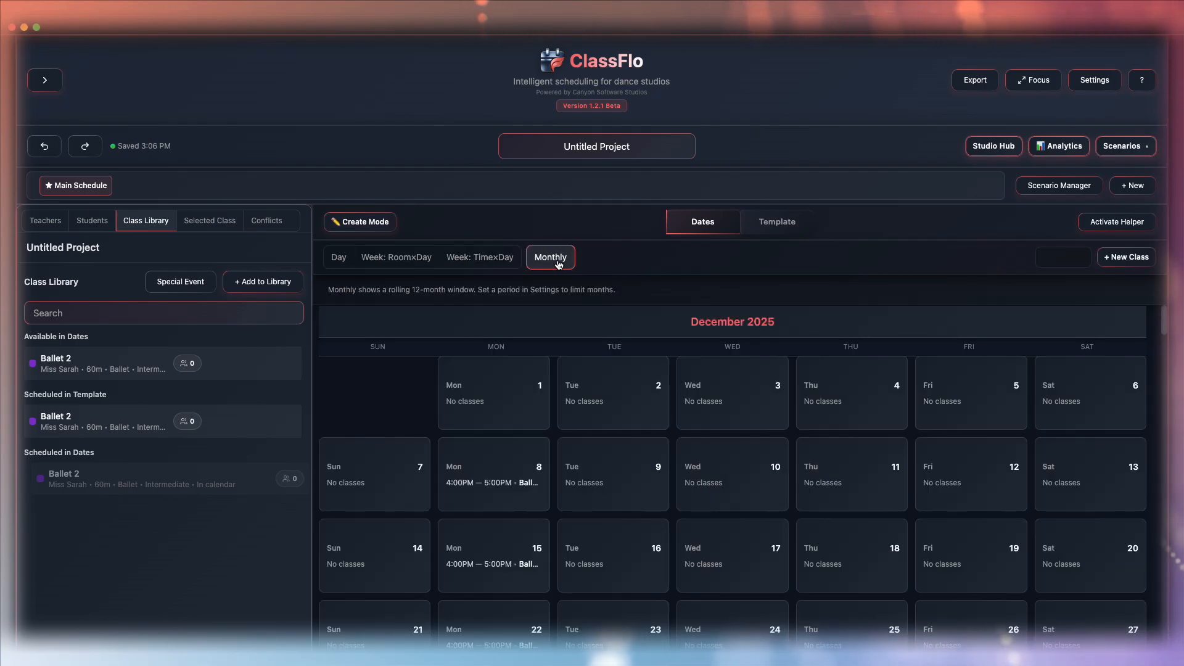
scroll(554, 543, down, 1)
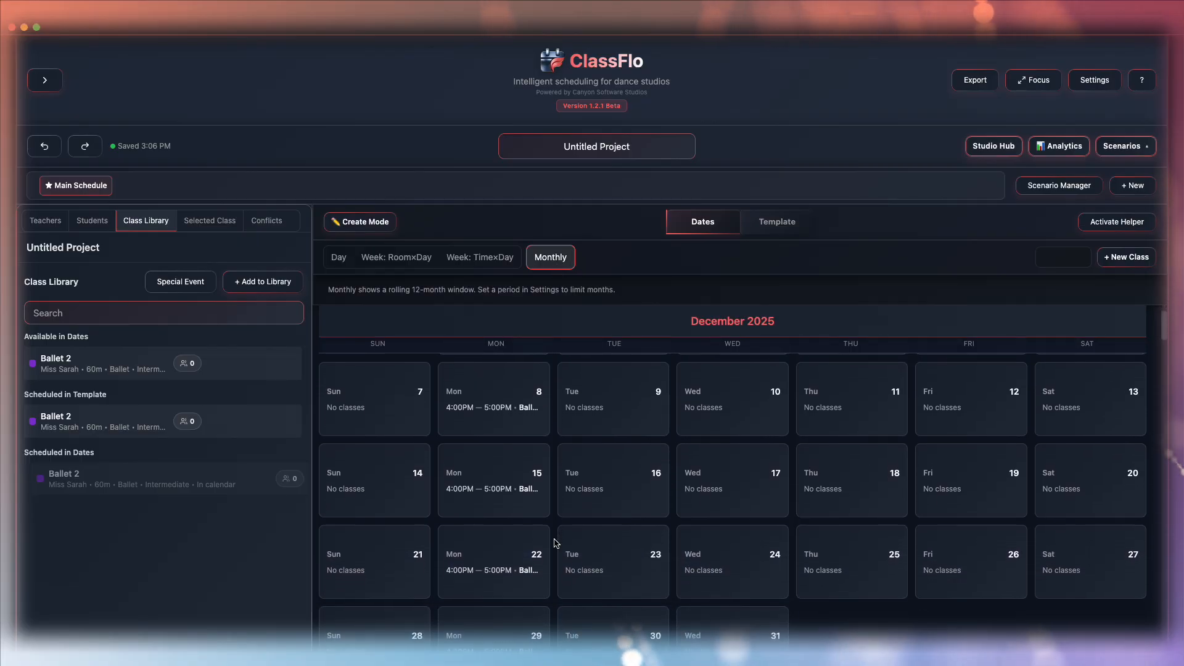
scroll(554, 543, down, 1)
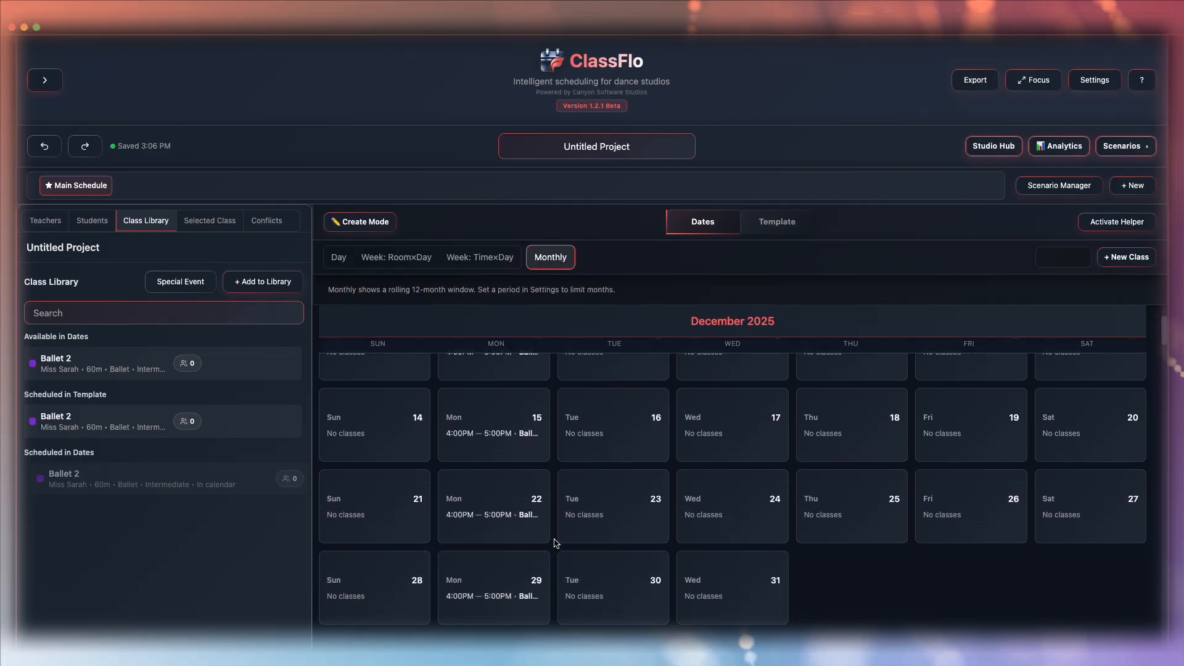
scroll(554, 542, down, 3)
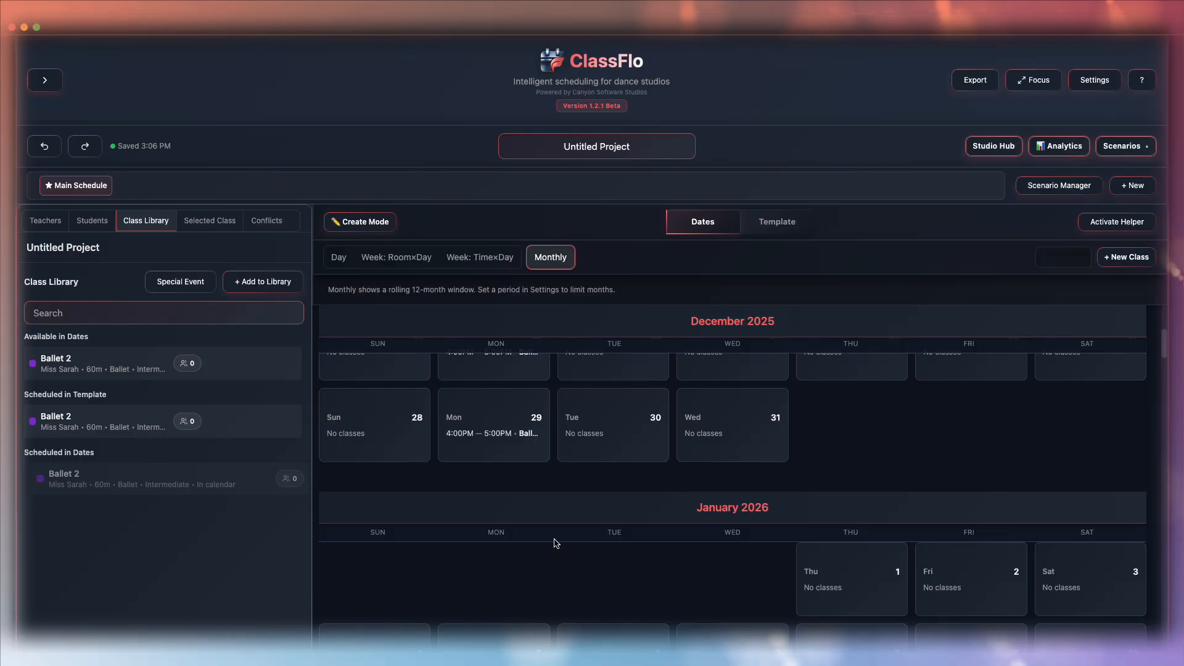
scroll(555, 543, down, 1)
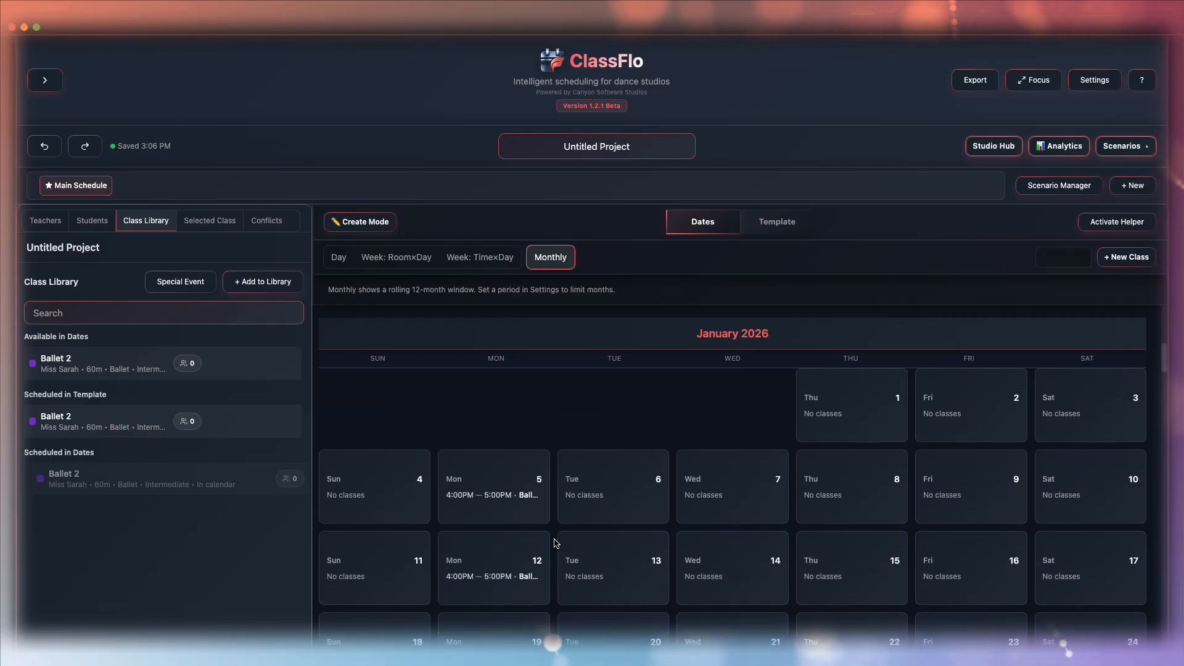
click(338, 256)
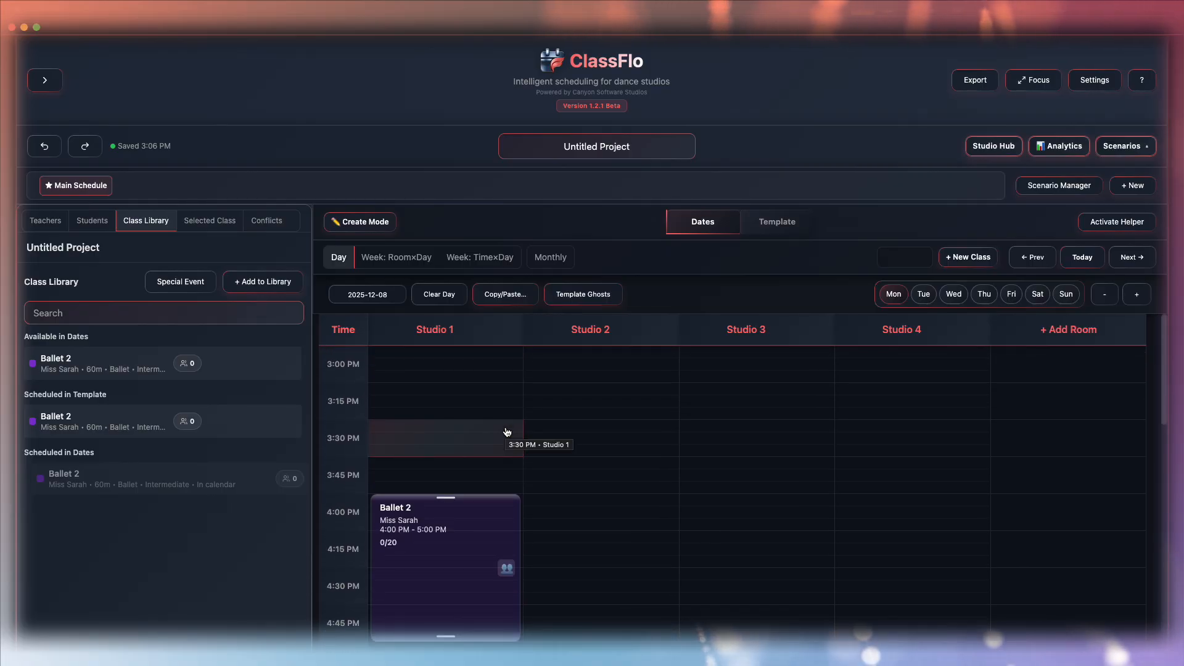
scroll(506, 431, down, 1)
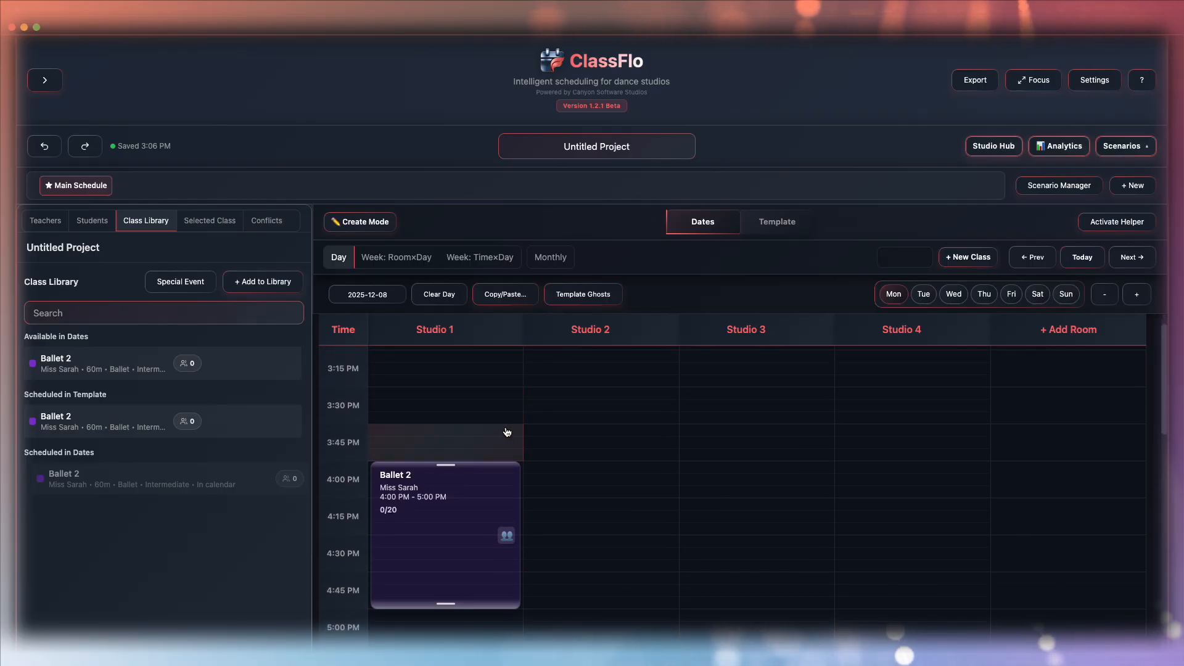
Step: Copy Monday's 4:00 PM Ballet 2 class in the weekly template to Wednesday and Friday, adding to existing classes
key(t)
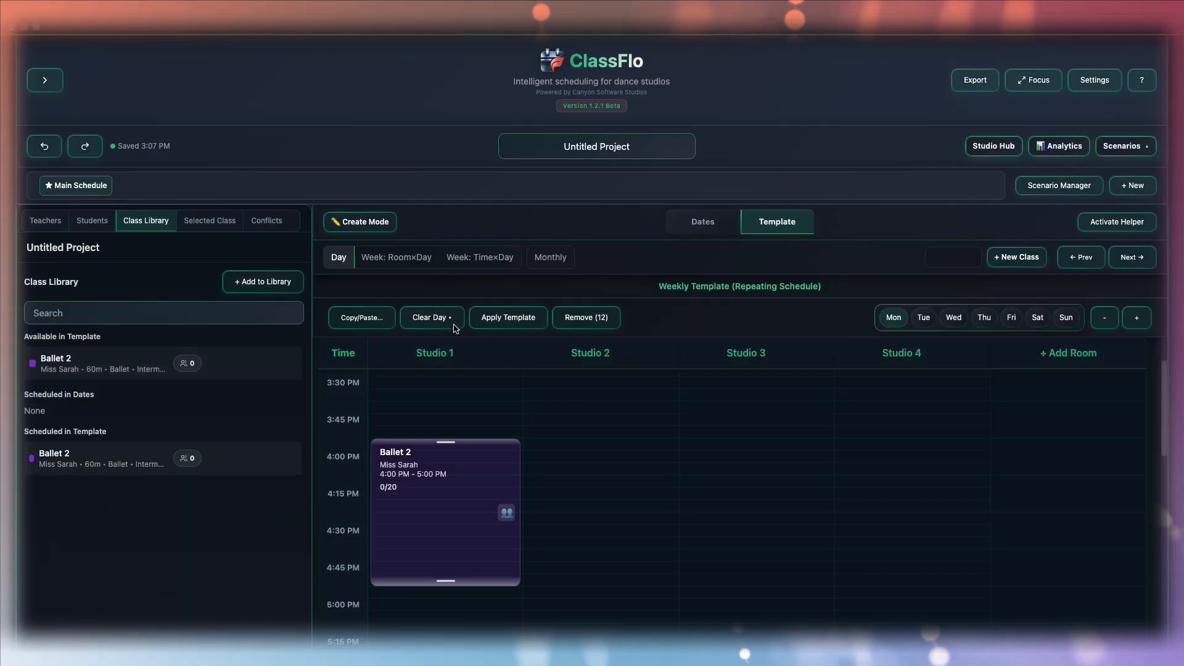
click(364, 318)
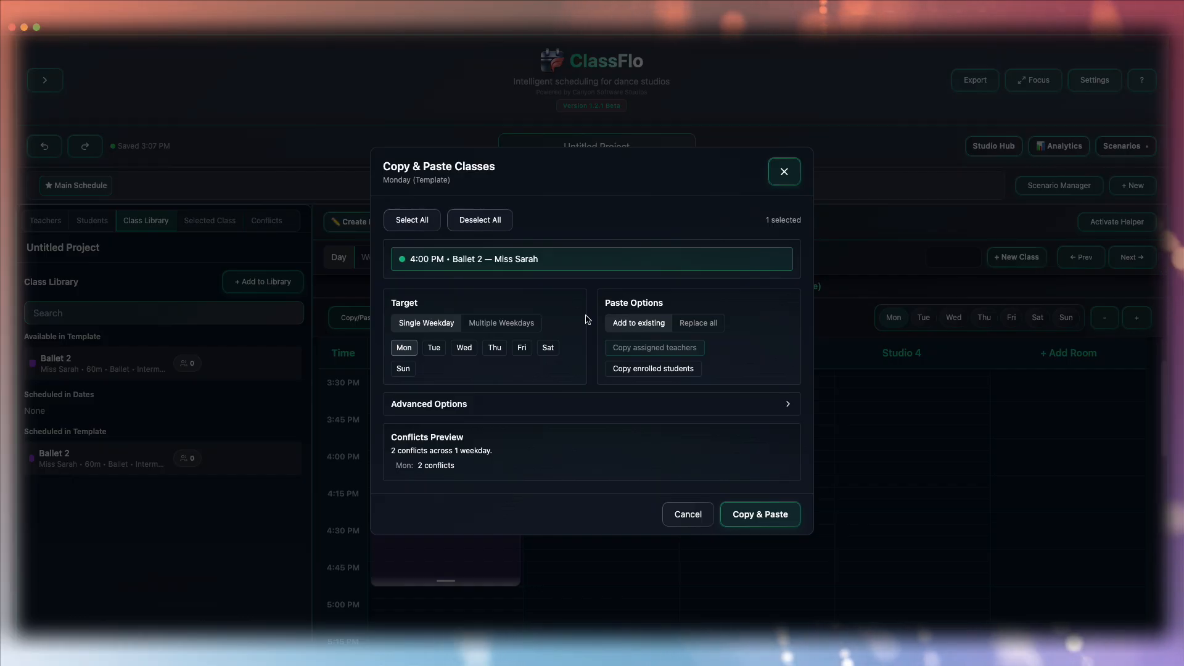
click(509, 322)
click(464, 379)
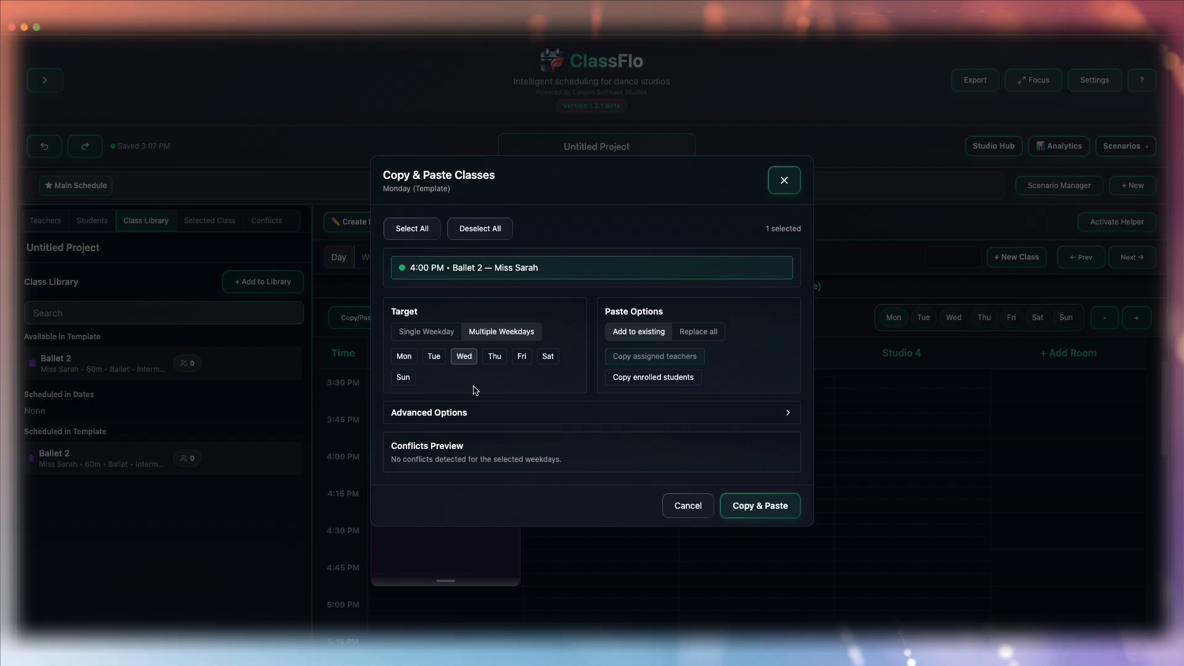
click(521, 358)
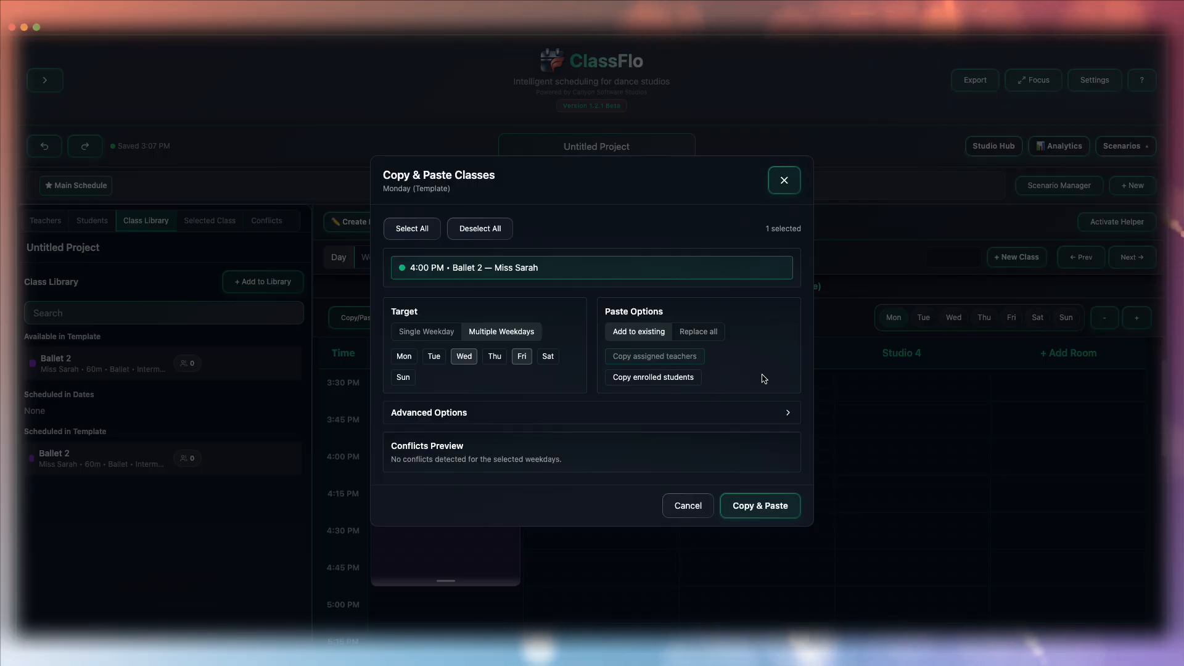
click(790, 412)
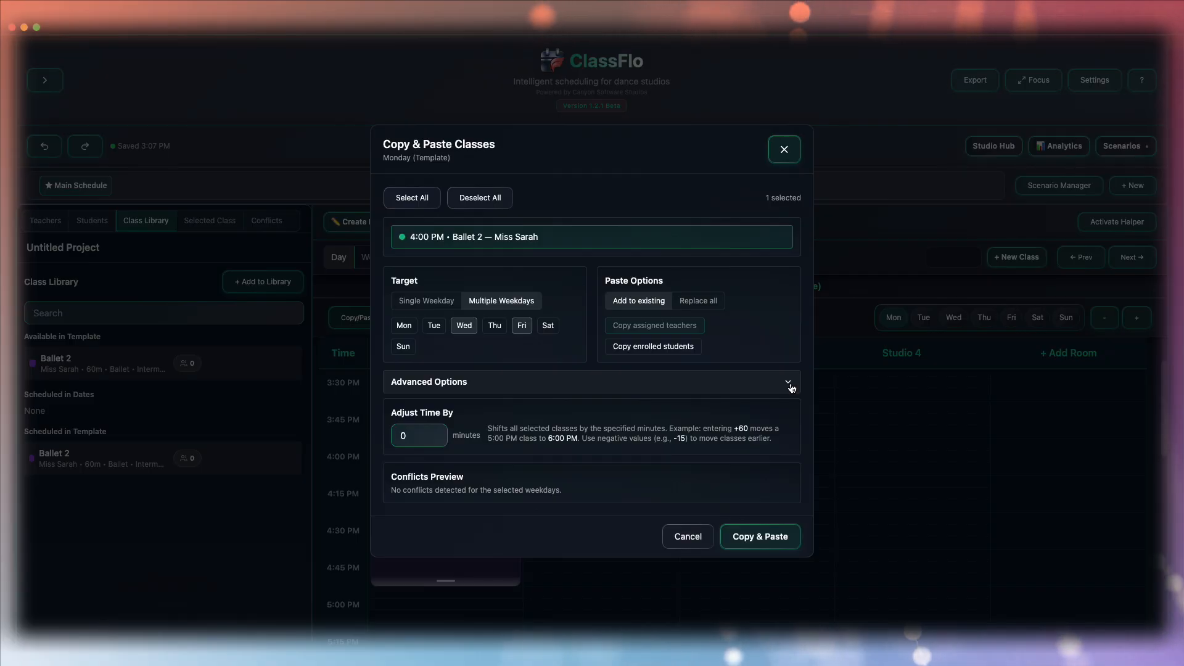
click(789, 382)
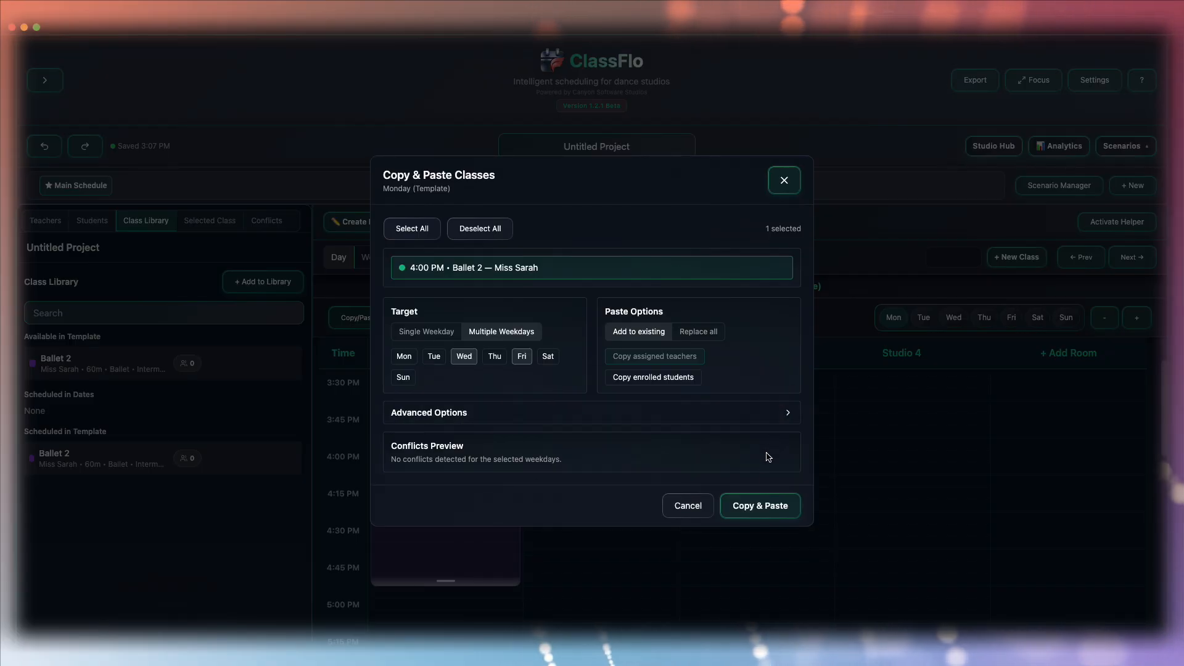
click(759, 505)
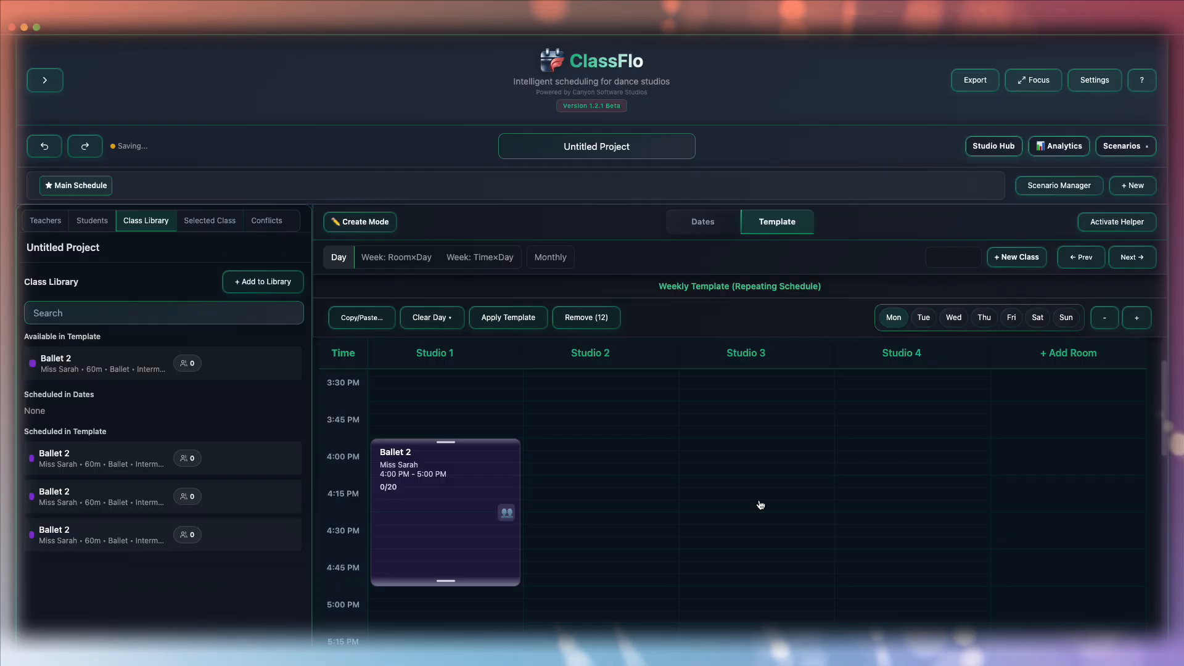
Step: Check the weekly template's Monday to Saturday schedules for the Ballet 2 copies
click(959, 325)
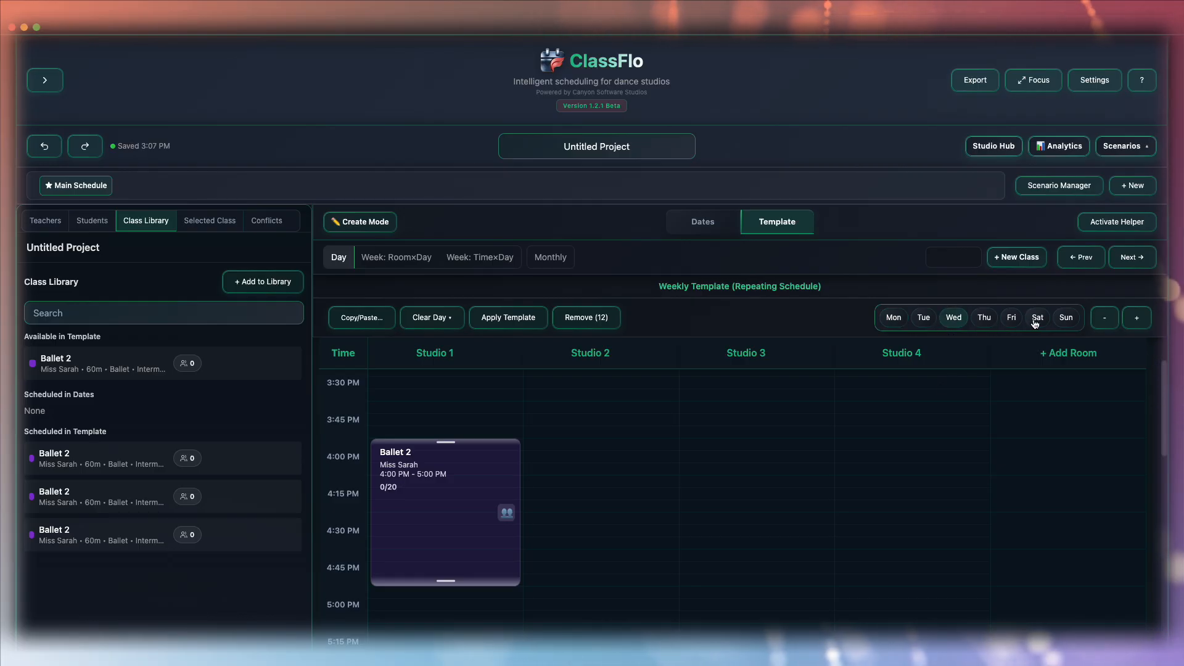
click(1012, 321)
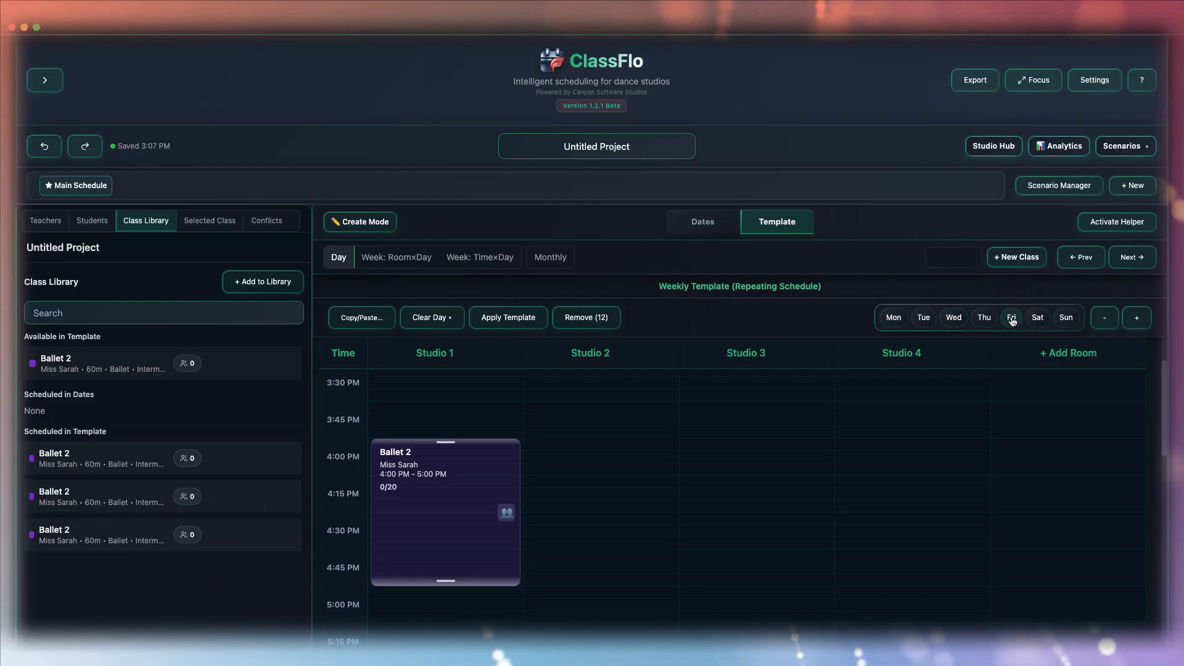
click(894, 318)
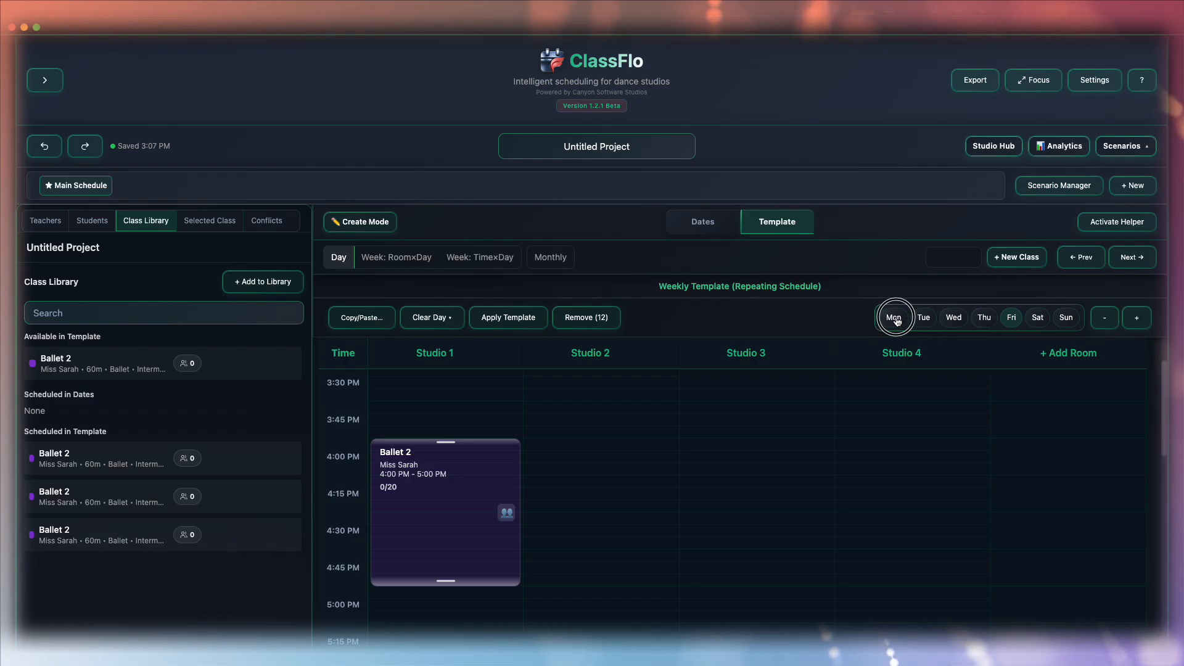
click(924, 318)
click(958, 317)
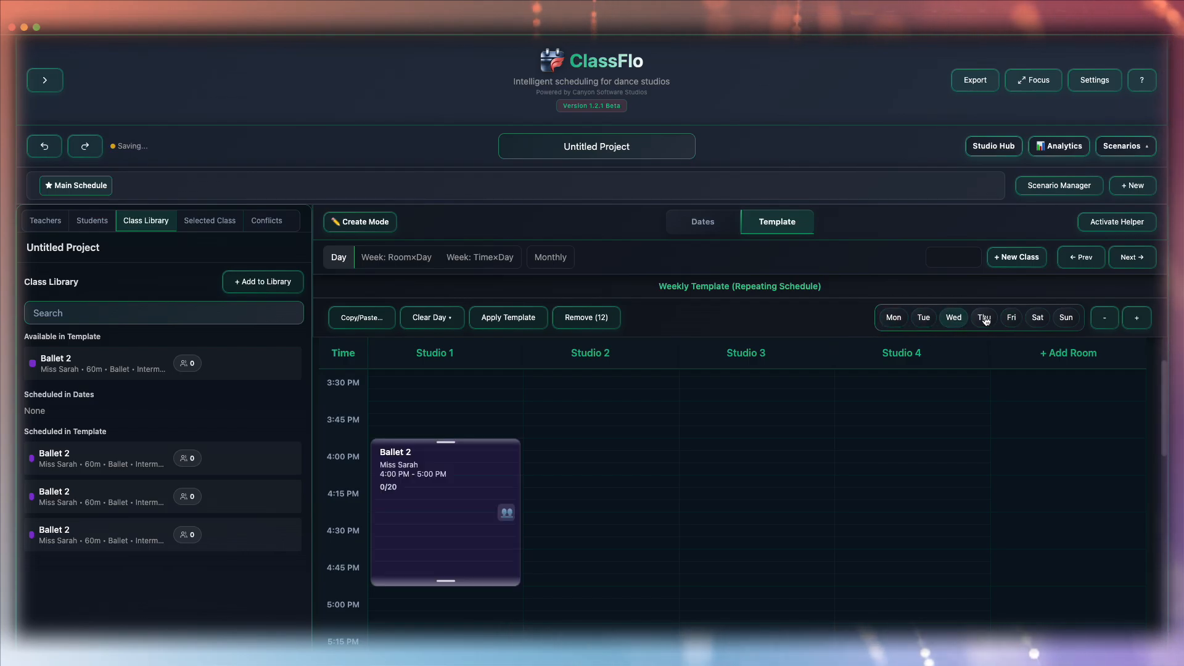
click(984, 318)
click(1012, 317)
click(1036, 318)
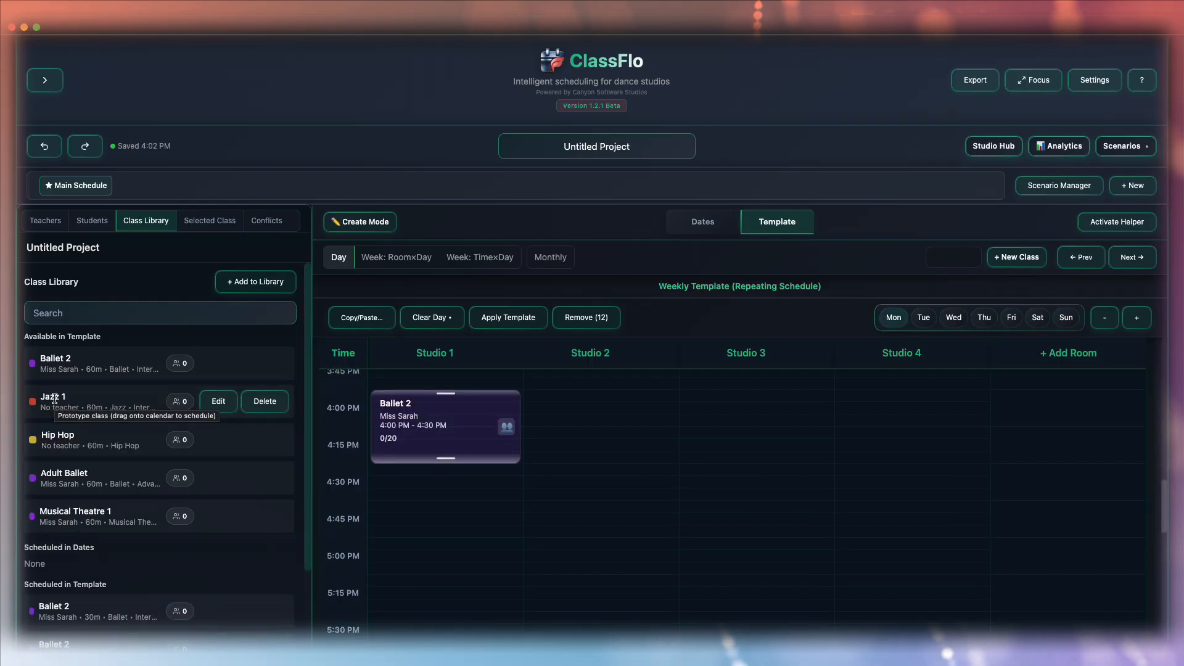
Step: Schedule Jazz 1 on Monday at 5:00 PM and Hip Hop on Tuesday at 4:00 PM in Studio 1 of the weekly template
click(48, 397)
drag(48, 396, 409, 552)
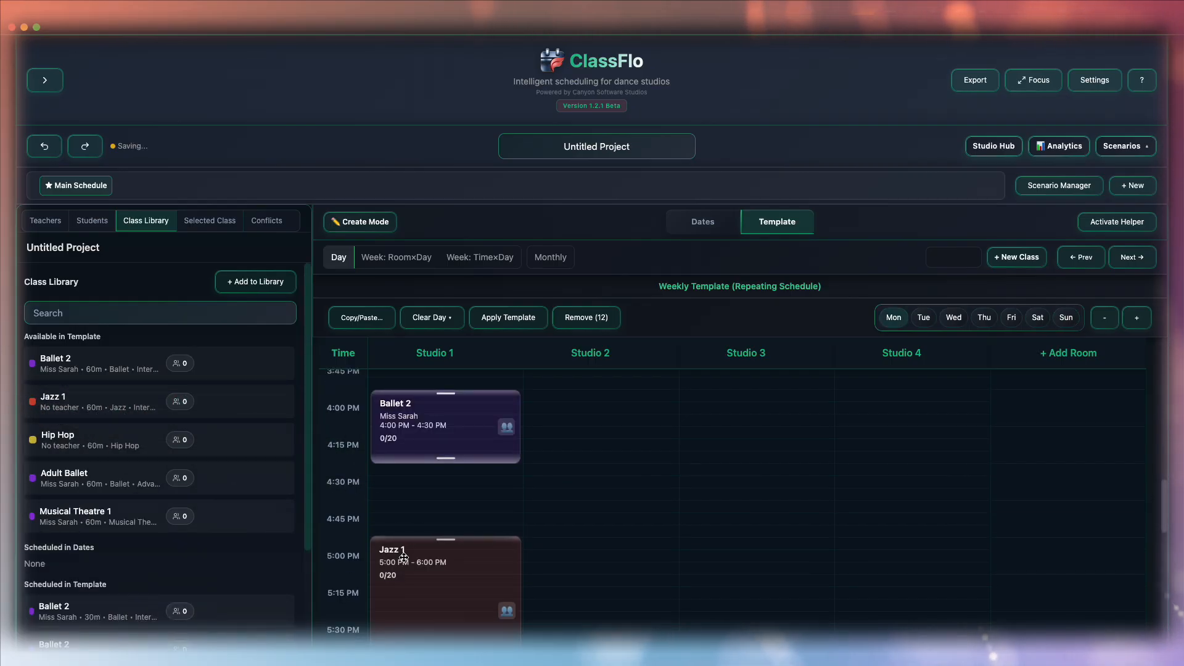
click(923, 318)
drag(57, 434, 430, 469)
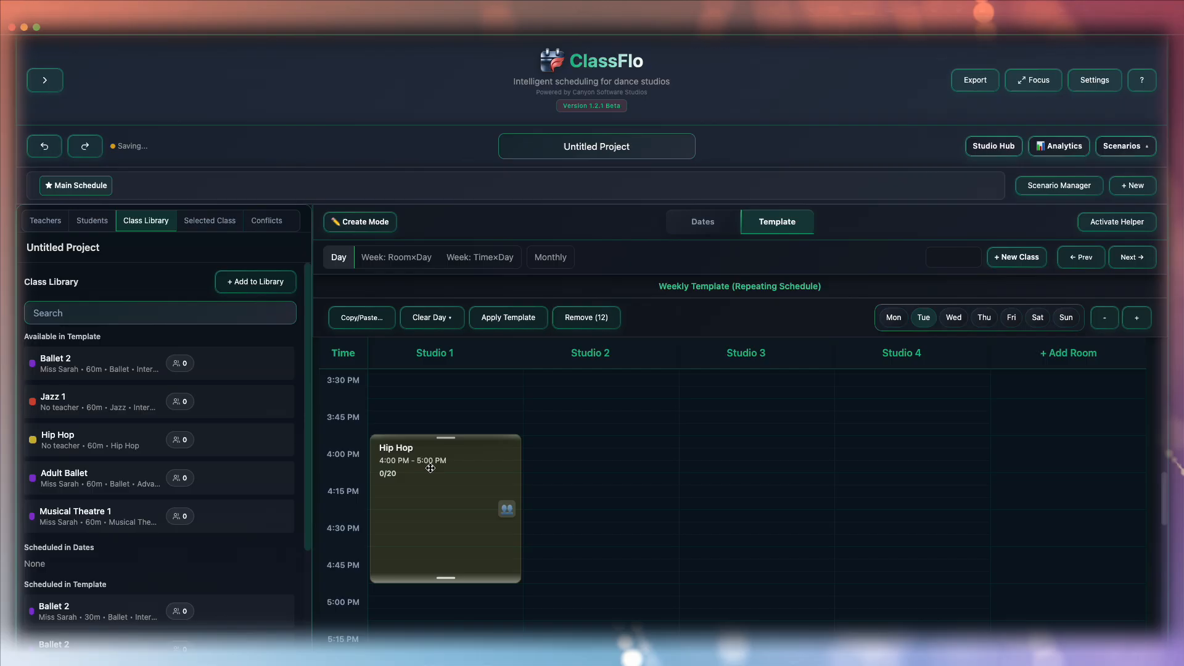
Step: Add Adult Ballet to Wednesday in Studio 1 and Musical Theatre 1 to Monday at 3:45 PM in Studio 2 of the weekly template
click(953, 318)
drag(222, 473, 411, 391)
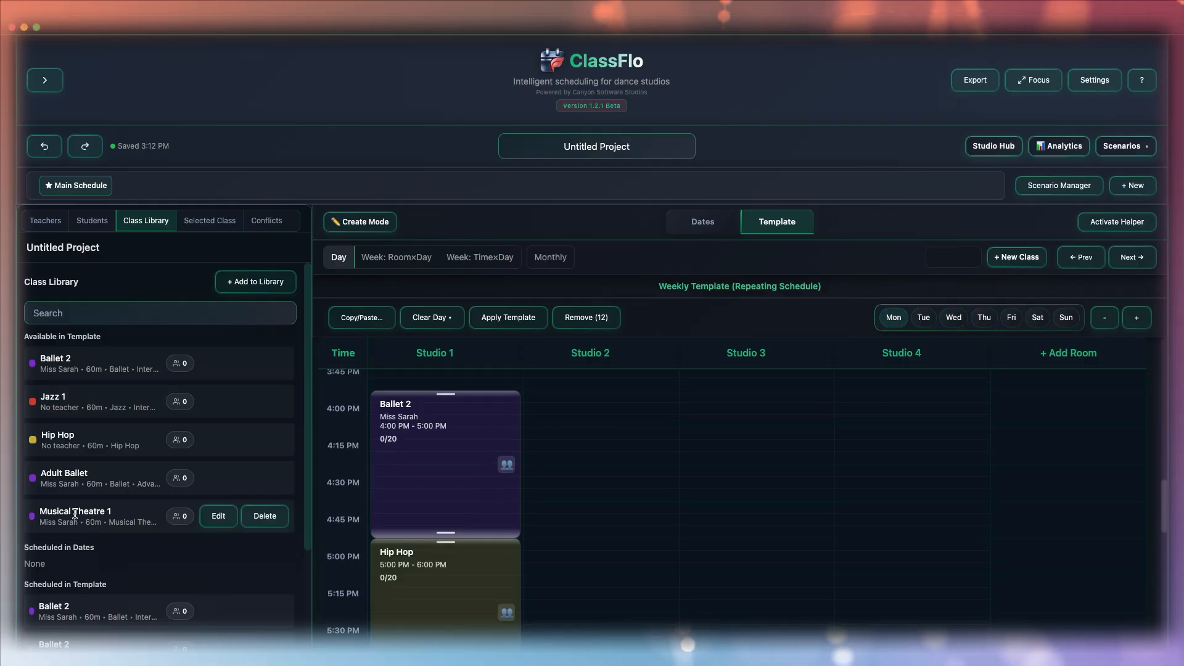
scroll(629, 478, up, 1)
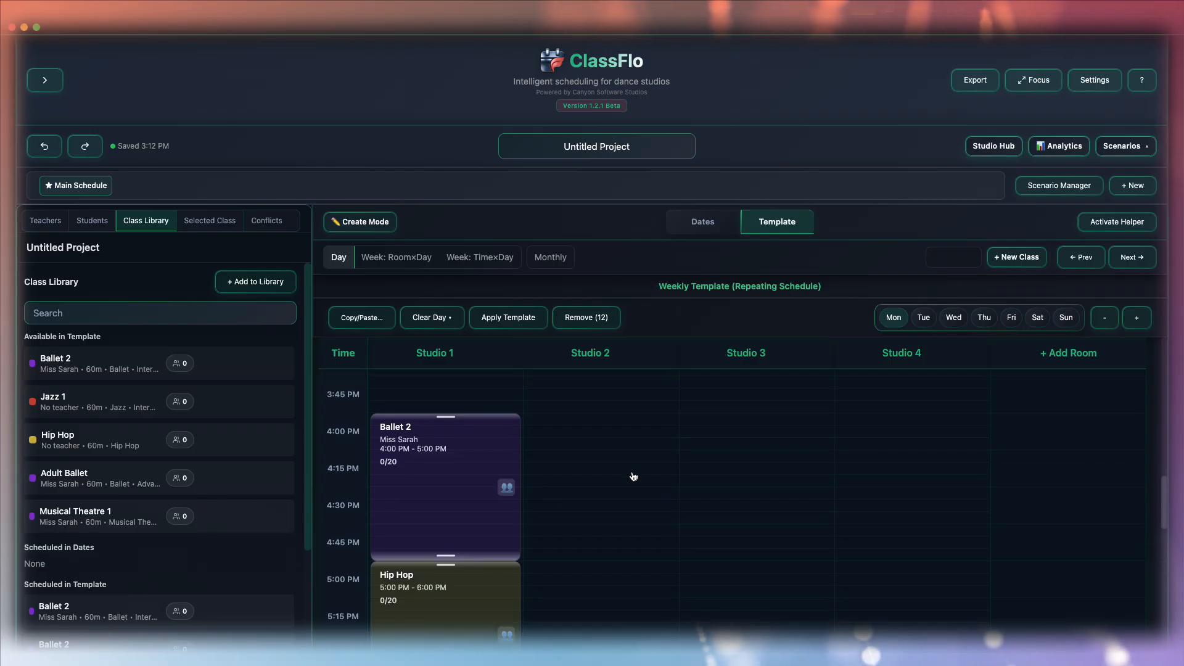
drag(74, 519, 579, 413)
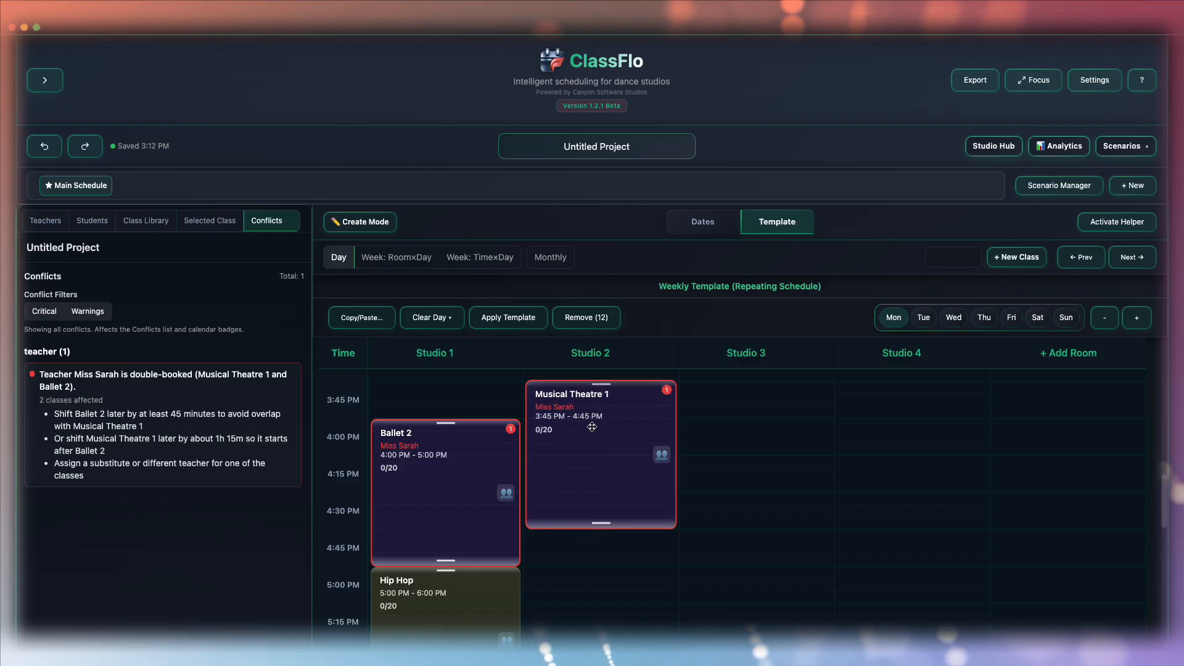
Step: Shorten Monday's Ballet 2 class to end at 4:45 PM and move Musical Theatre 1 to 5:00 PM in Studio 2
drag(592, 427, 723, 532)
scroll(723, 535, down, 2)
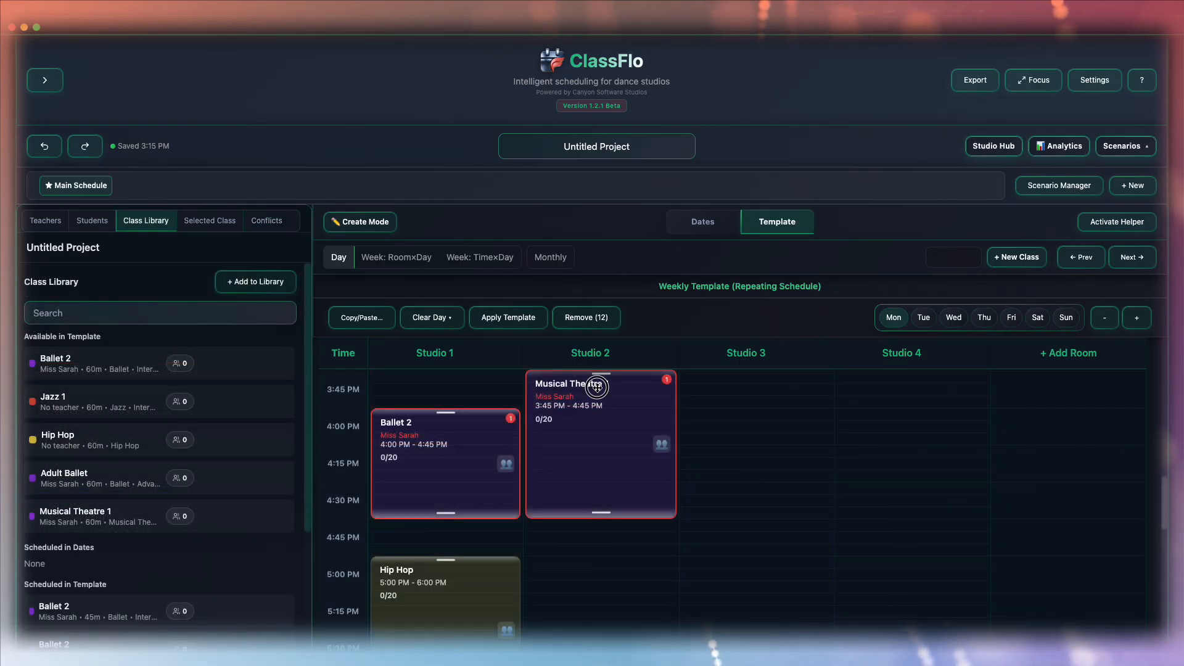
drag(597, 387, 594, 573)
scroll(713, 510, down, 1)
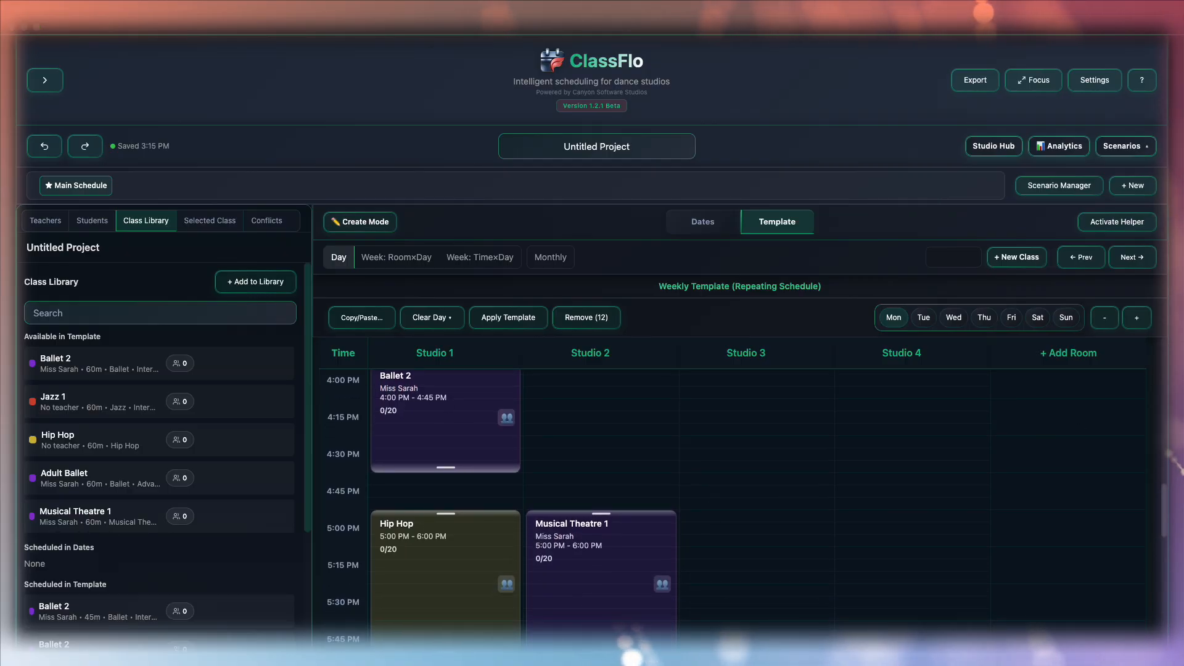
Step: Try adjusting the start and end times of Monday's Musical Theatre 1 class and open its class details
scroll(713, 407, down, 1)
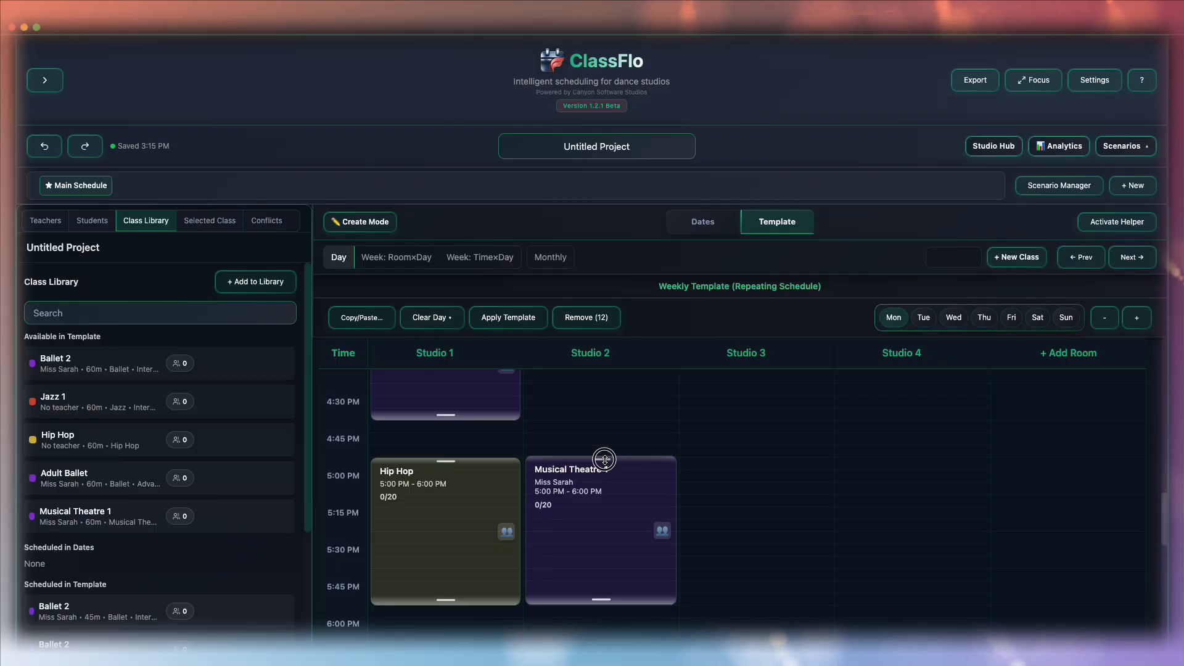
mouse_move(604, 455)
mouse_down()
mouse_move(601, 419)
mouse_move(598, 461)
mouse_up()
mouse_move(600, 605)
mouse_down()
mouse_move(600, 647)
mouse_move(596, 603)
mouse_up()
click(597, 602)
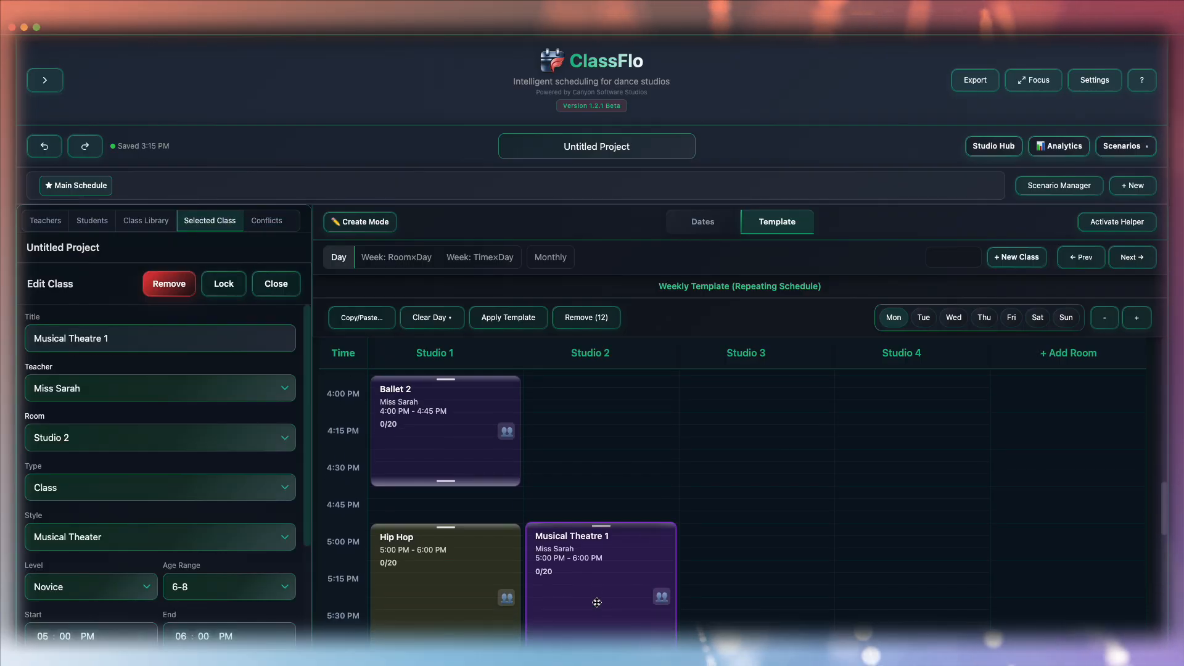
Step: Move Monday's 5:00 PM Hip Hop class to Studio 3 and extend Ballet 2 in Studio 1 to end at 5:30 PM
scroll(597, 603, down, 2)
drag(431, 503, 719, 497)
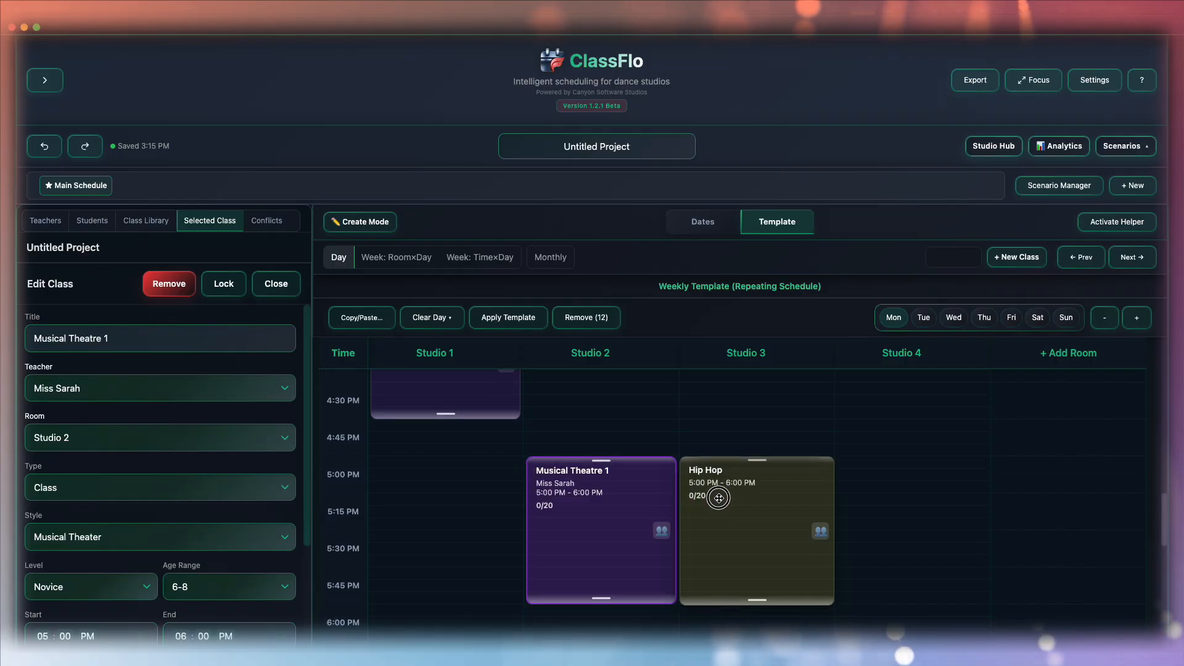
scroll(435, 484, up, 2)
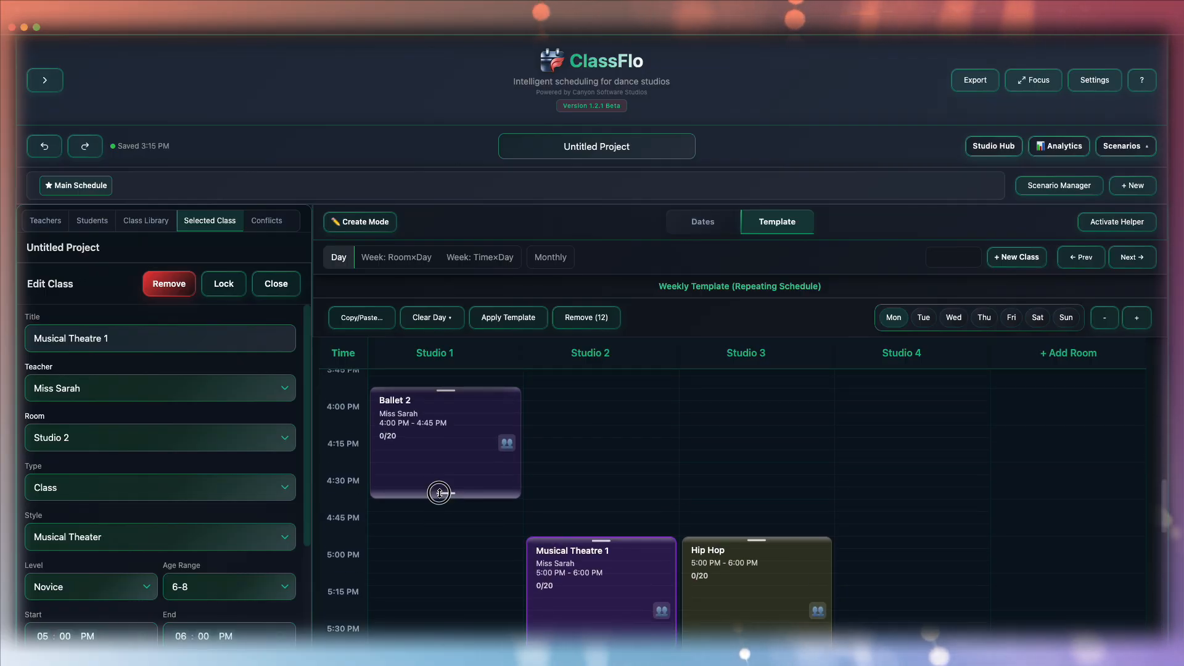
drag(439, 492, 445, 618)
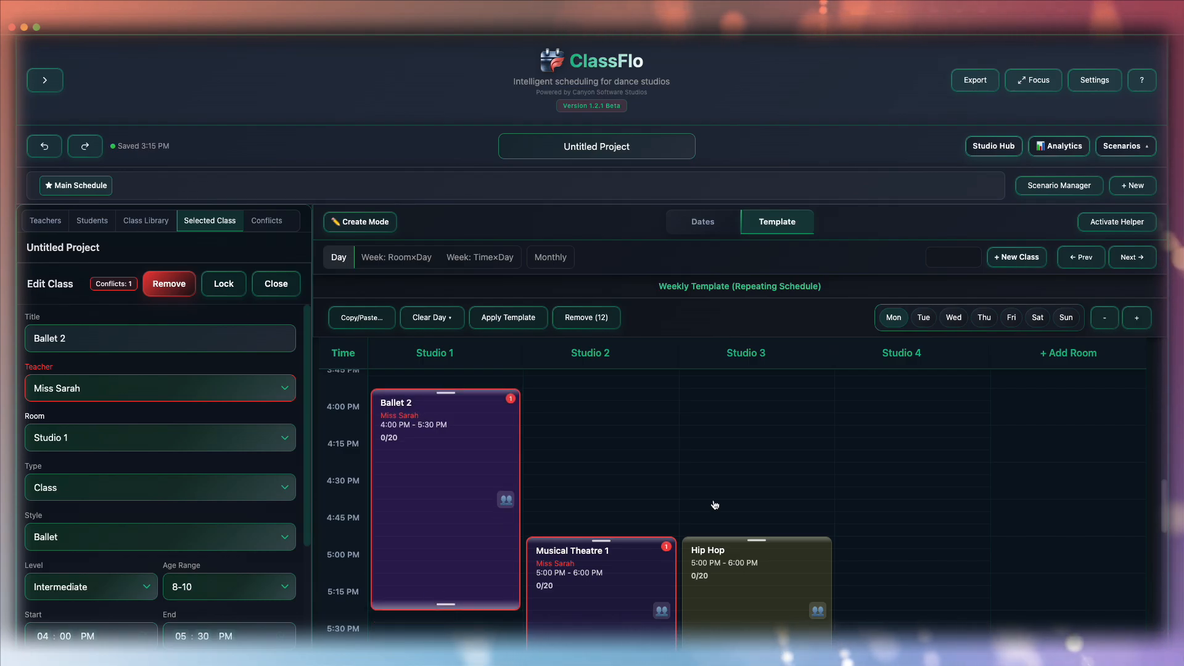
scroll(714, 505, up, 1)
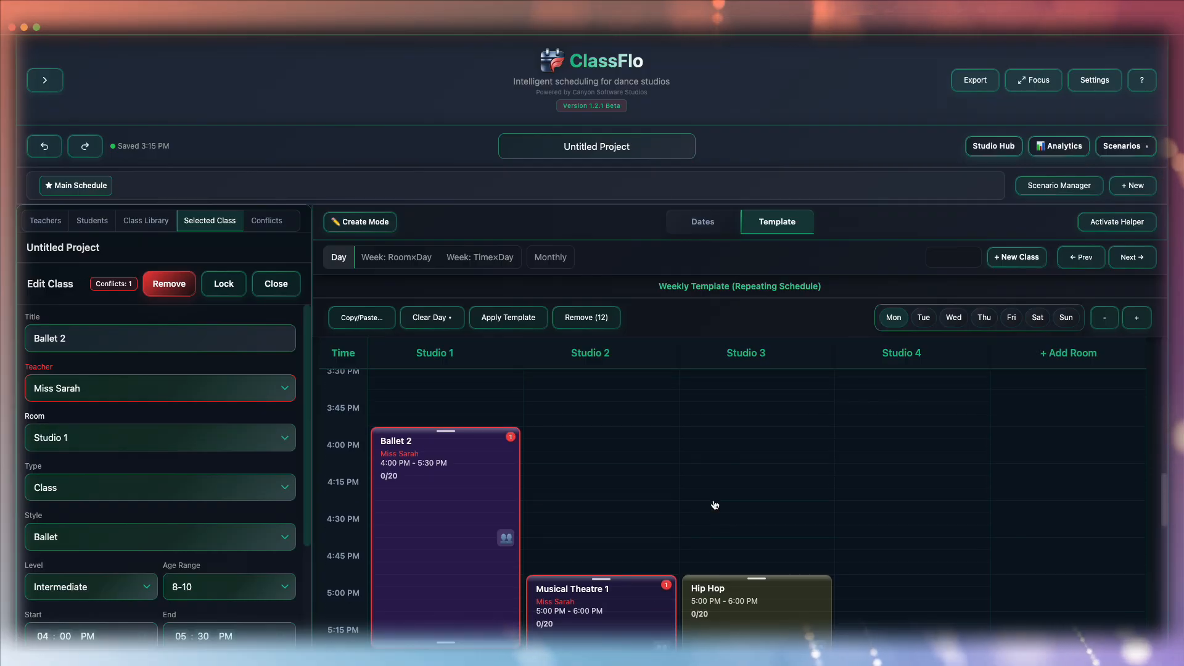